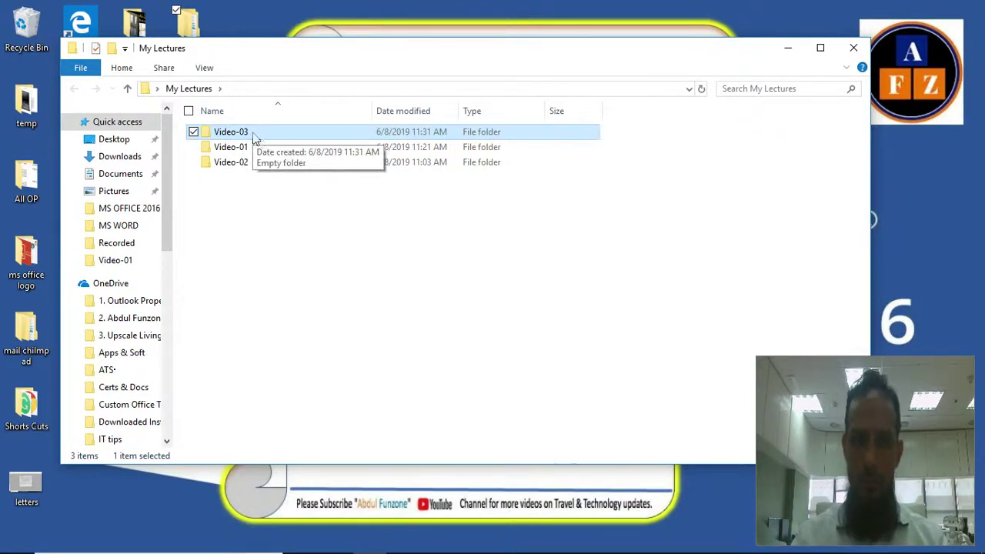
Step: Copy the Lecture-02 document from the Video-02 folder into the Video-03 folder
{"action": "double_click", "coordinate": [236, 163]}
{"action": "left_click", "coordinate": [248, 132]}
{"action": "right_click", "coordinate": [247, 133]}
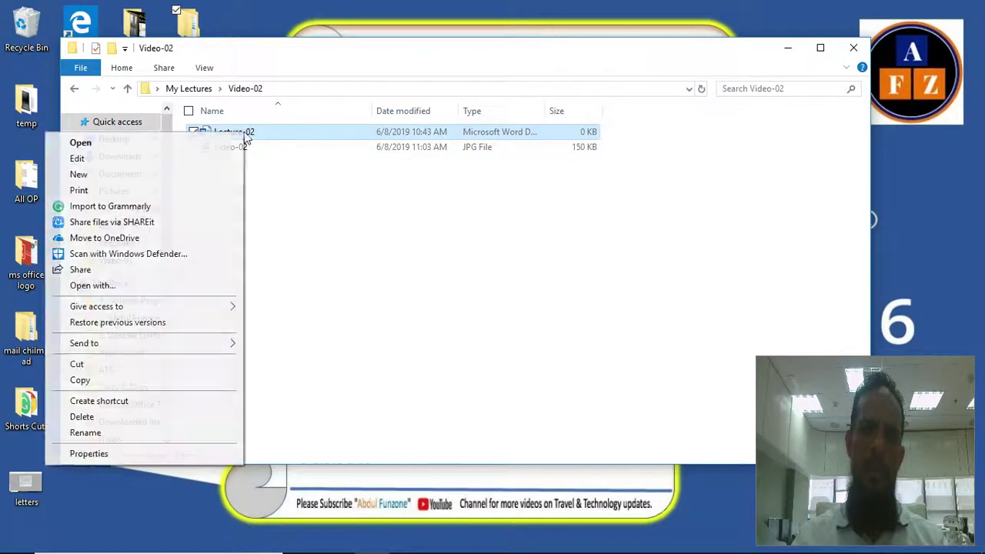
{"action": "left_click", "coordinate": [149, 381]}
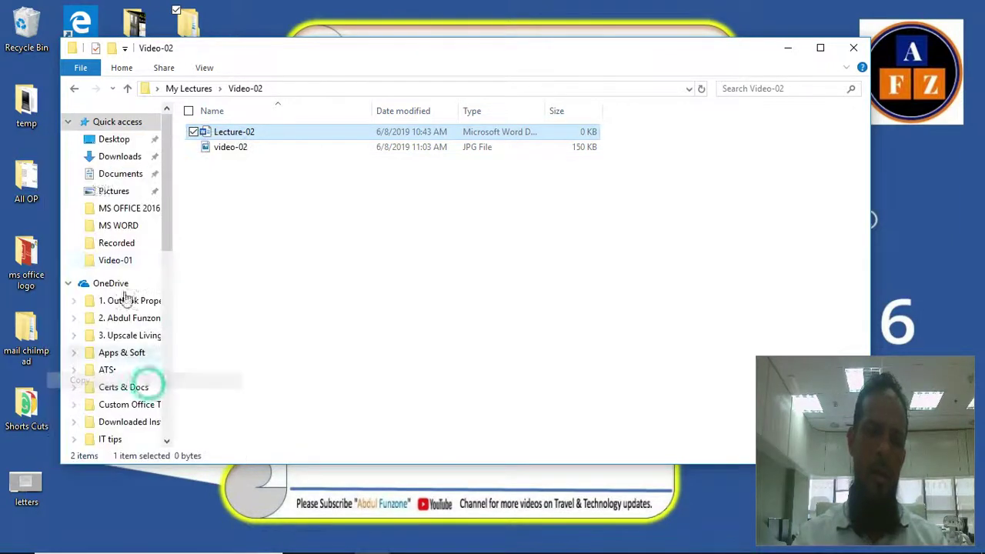
{"action": "left_click", "coordinate": [75, 90]}
{"action": "double_click", "coordinate": [222, 131]}
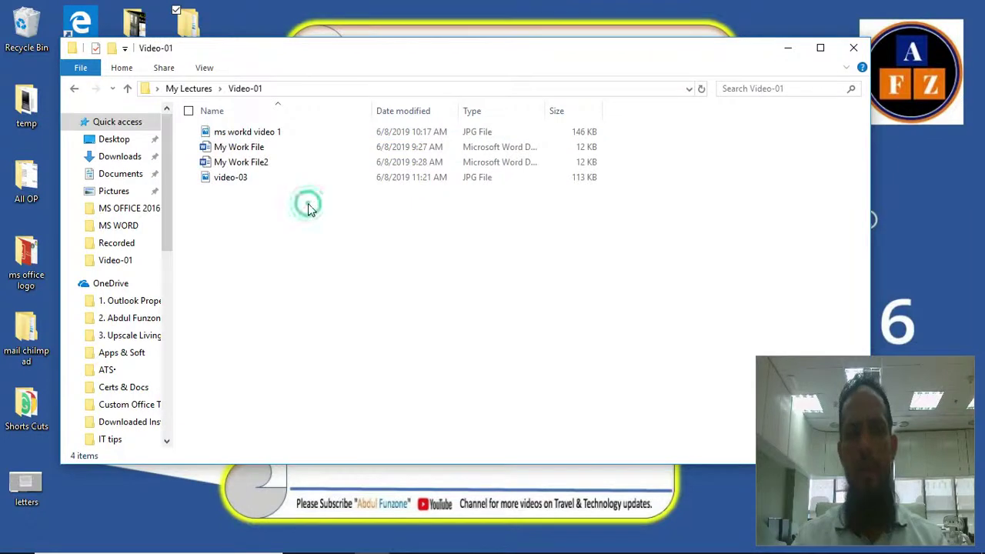
{"action": "left_click", "coordinate": [75, 90]}
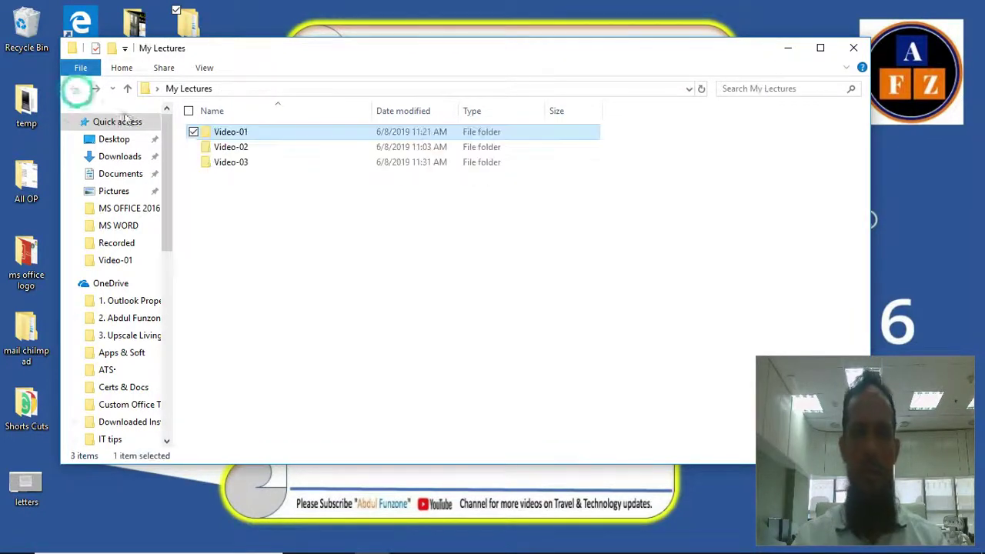
{"action": "double_click", "coordinate": [233, 162]}
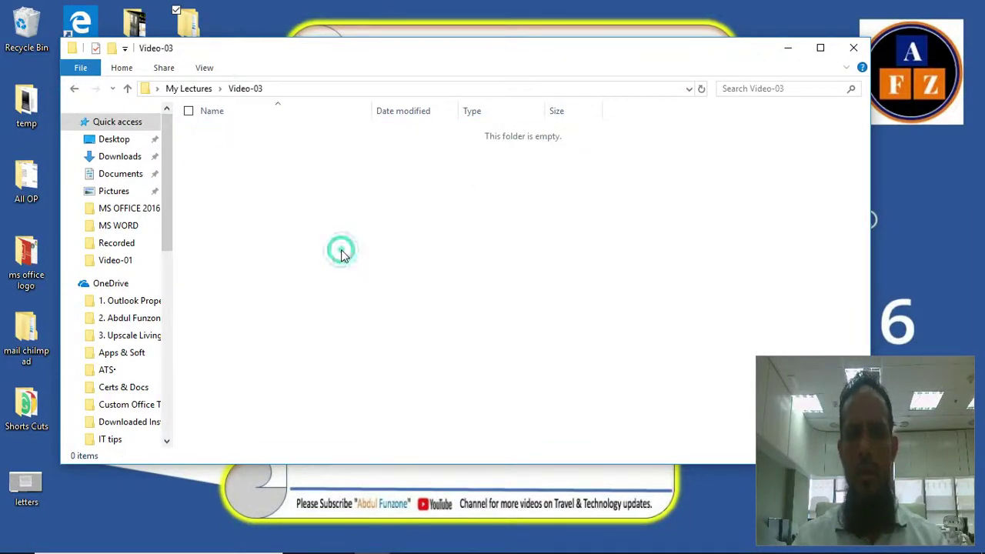
{"action": "key", "text": "ctrl+v"}
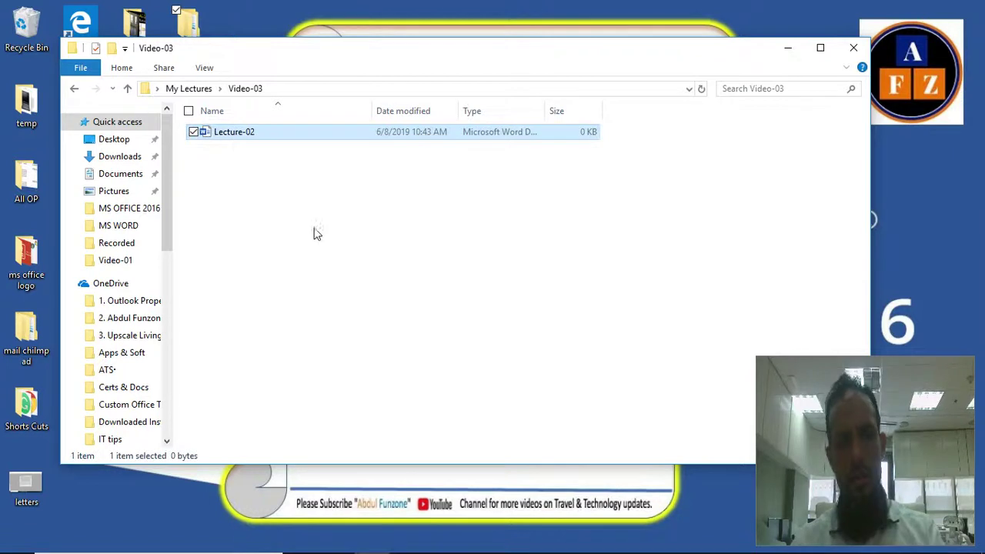
Step: Rename the copied Word document in the Video-03 folder as Lecture-03
{"action": "right_click", "coordinate": [244, 132]}
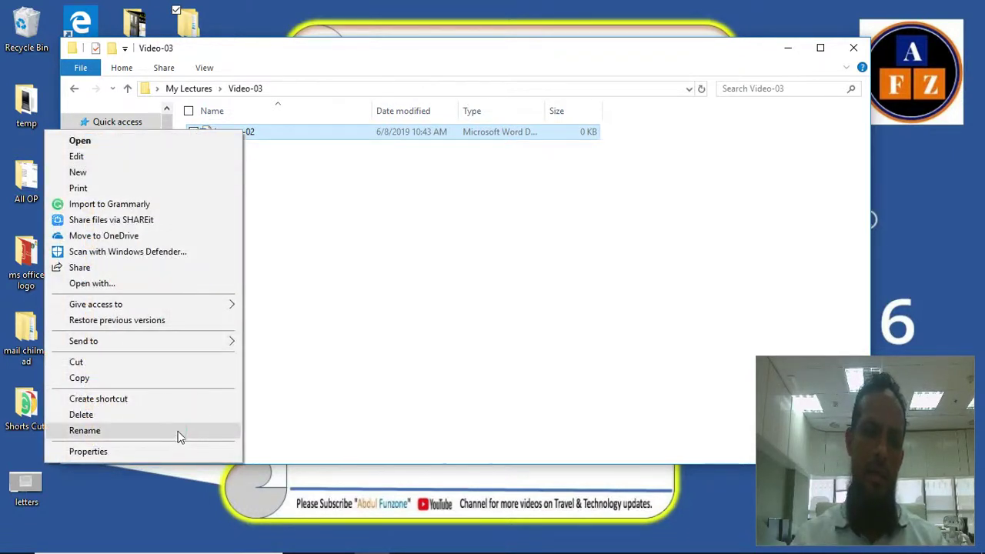
{"action": "left_click", "coordinate": [84, 430]}
{"action": "type", "text": "Lecture-03"}
{"action": "key", "text": "Return"}
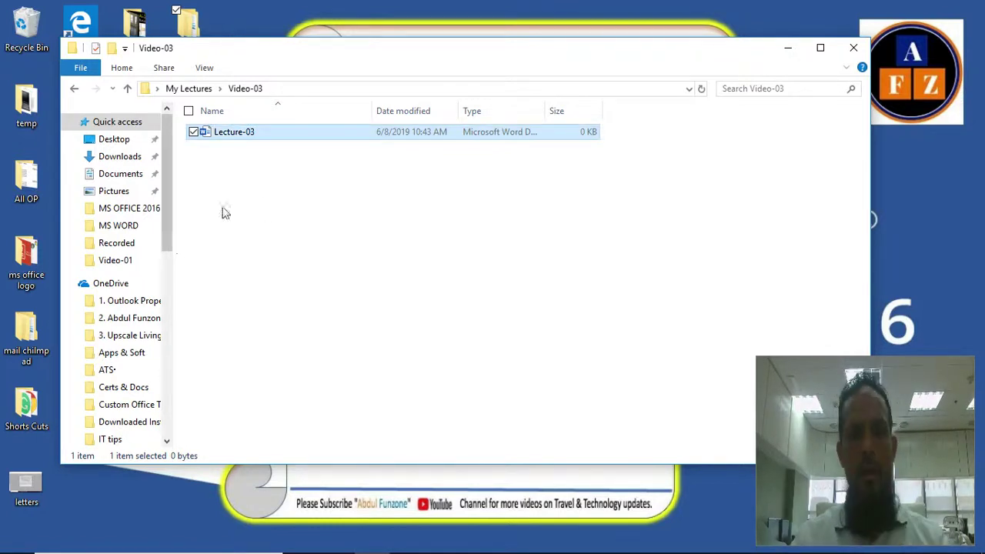
{"action": "left_click", "coordinate": [270, 198]}
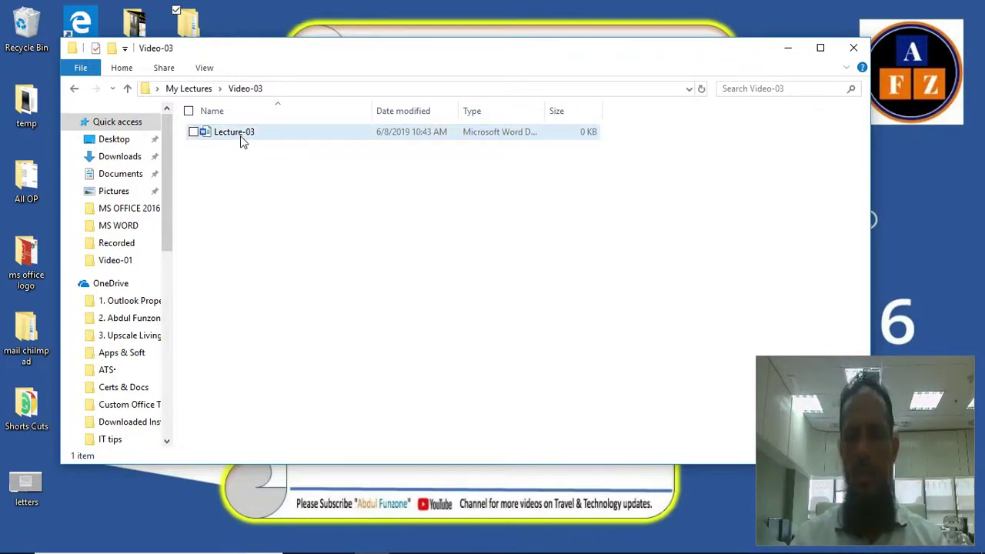
Step: Open the Lecture-03 document and enter the sentence "A quick brown fox jumps right over the lazy dog."
{"action": "double_click", "coordinate": [240, 135]}
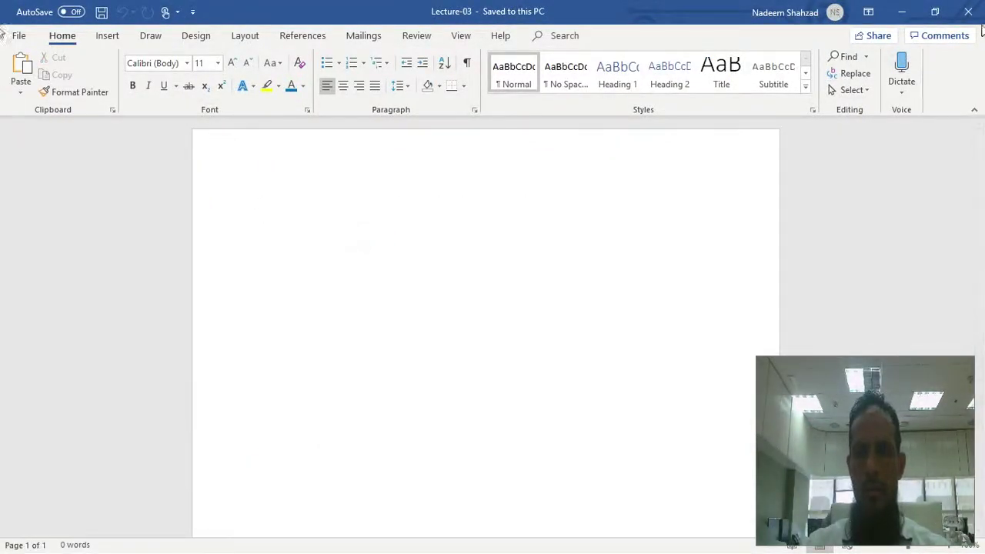
{"action": "left_click", "coordinate": [325, 202]}
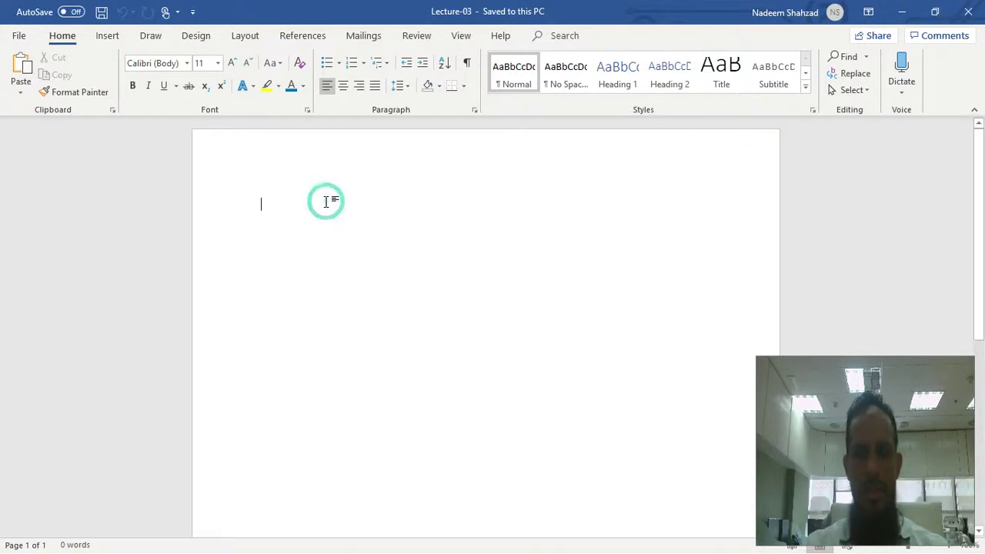
{"action": "type", "text": "o"}
{"action": "key", "text": "BackSpace"}
{"action": "type", "text": "A"}
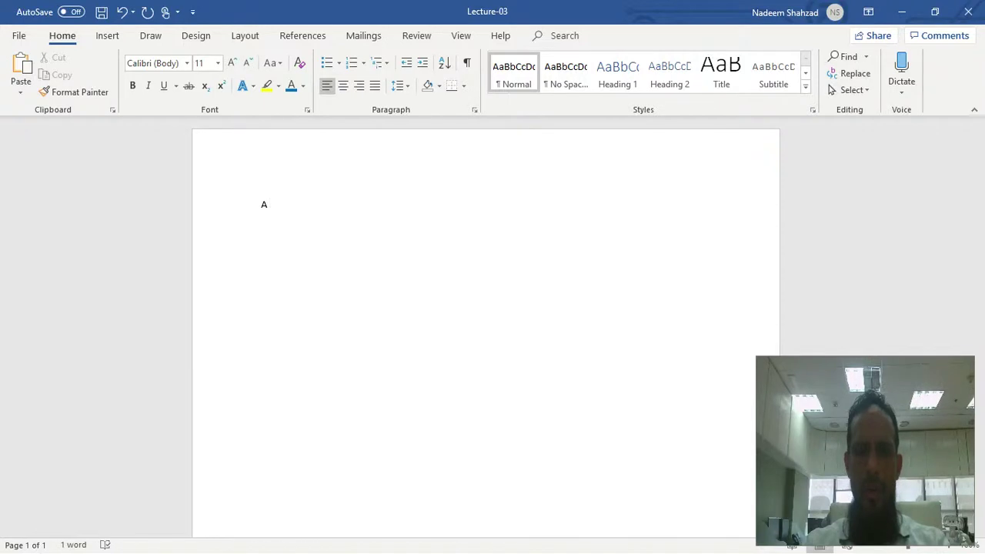
{"action": "type", "text": " quick b"}
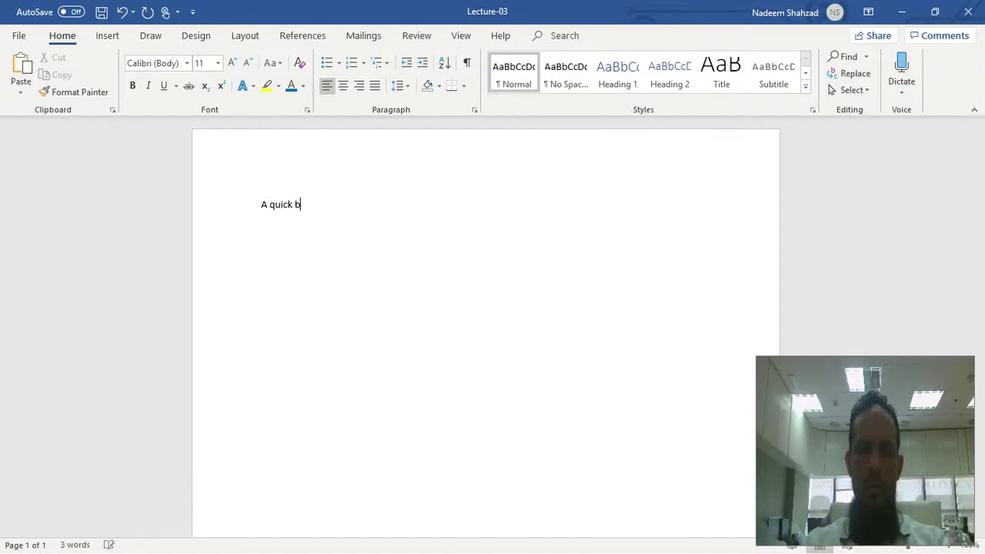
{"action": "type", "text": "rown fox jumps right over the lazy"}
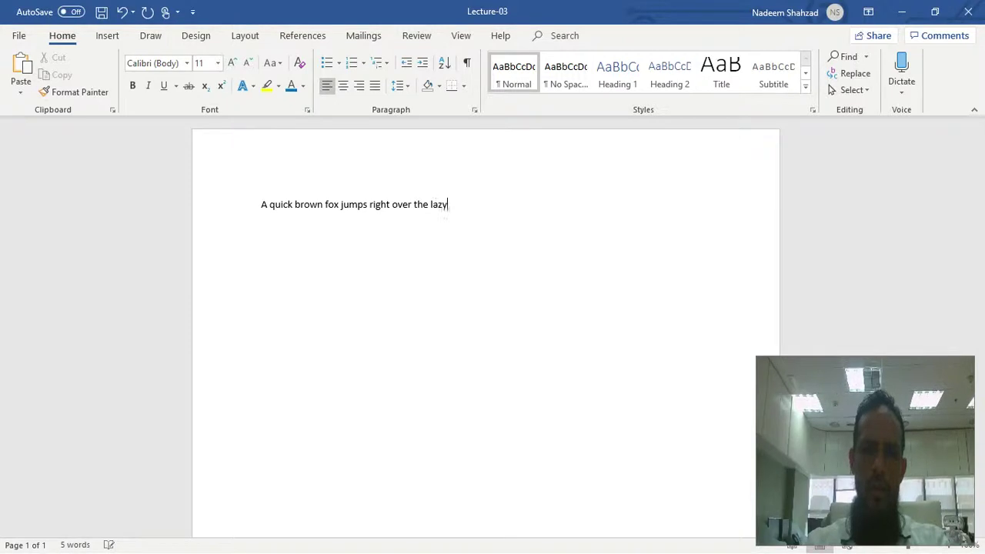
{"action": "type", "text": " dog."}
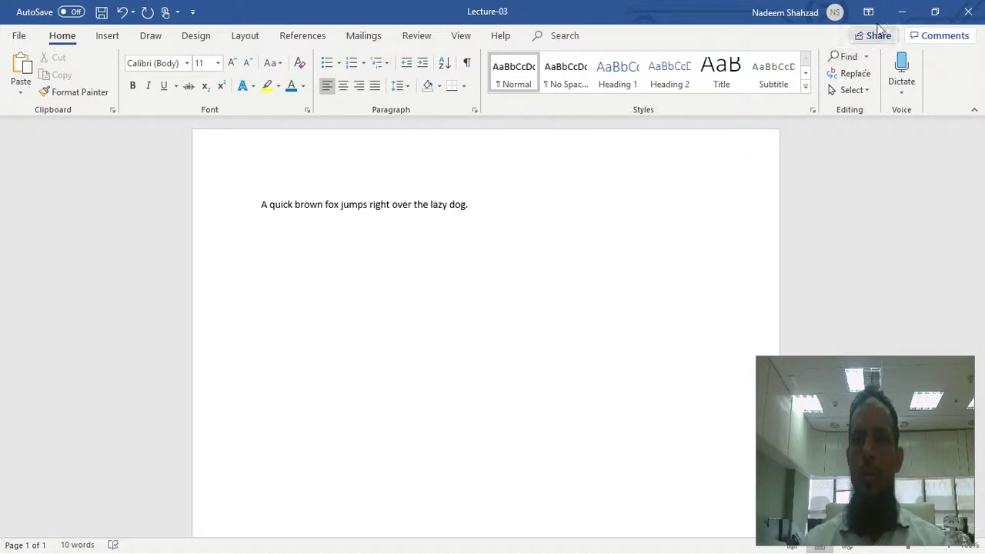
Step: Minimise the open windows to view the lesson's topic list on the desktop, and return to the Lecture-03 document
{"action": "left_click", "coordinate": [902, 17]}
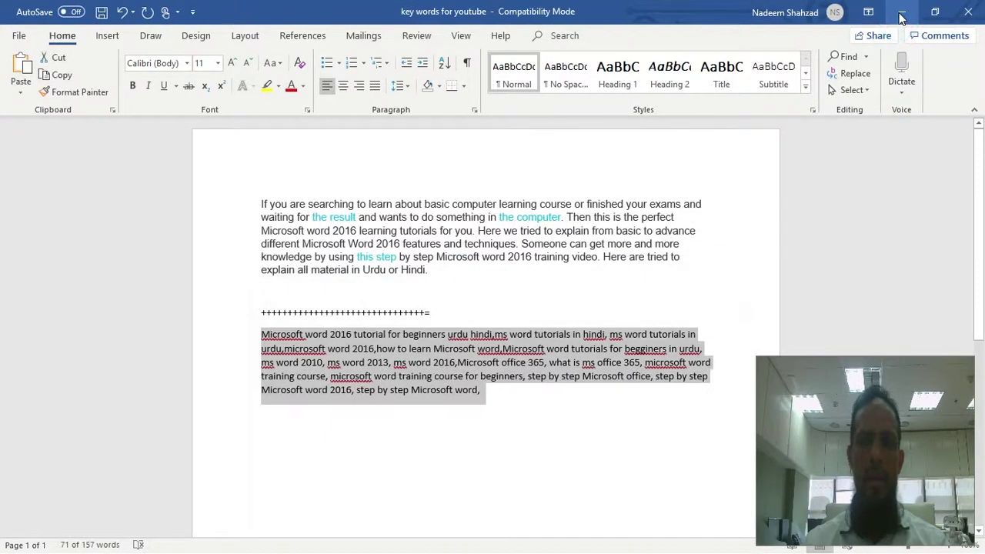
{"action": "left_click", "coordinate": [901, 17]}
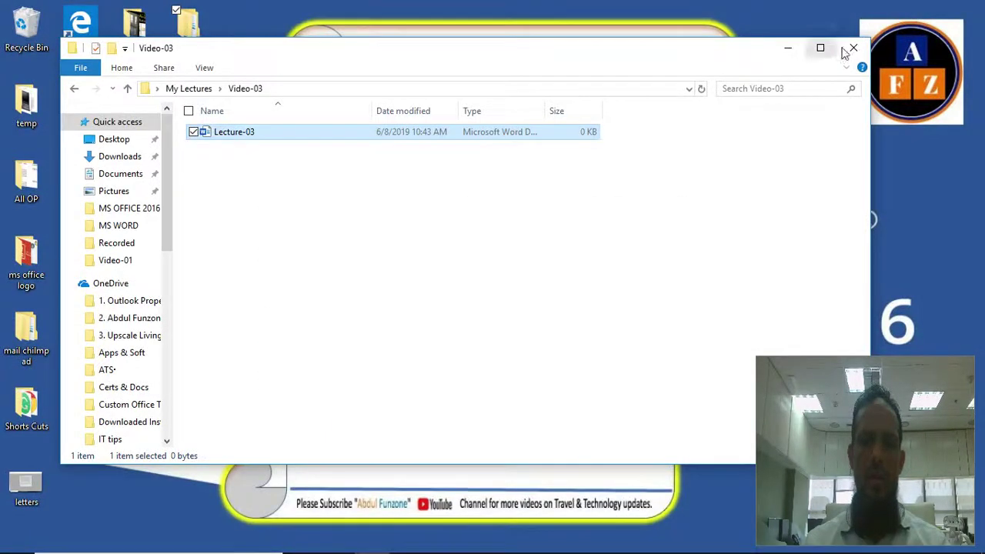
{"action": "left_click", "coordinate": [819, 47]}
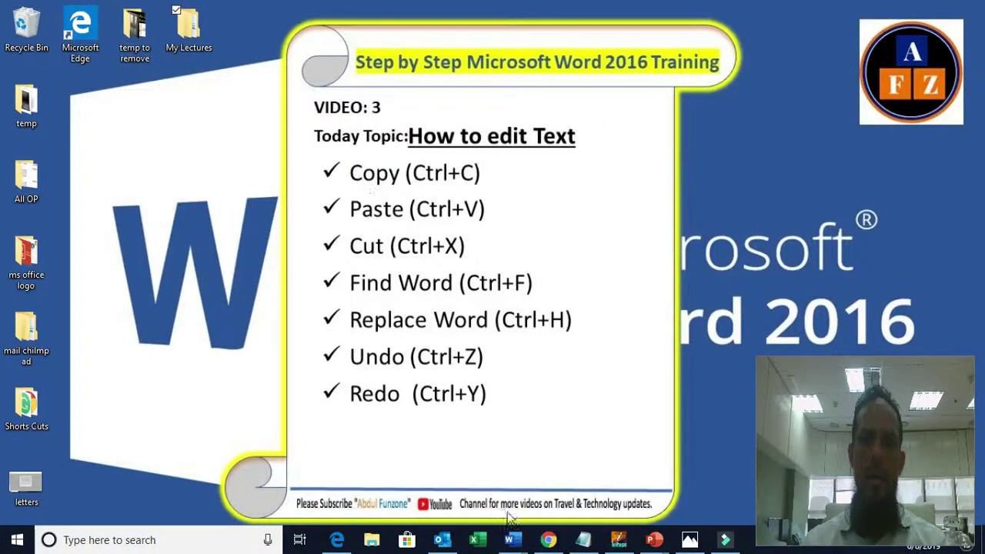
{"action": "mouse_move", "coordinate": [523, 545]}
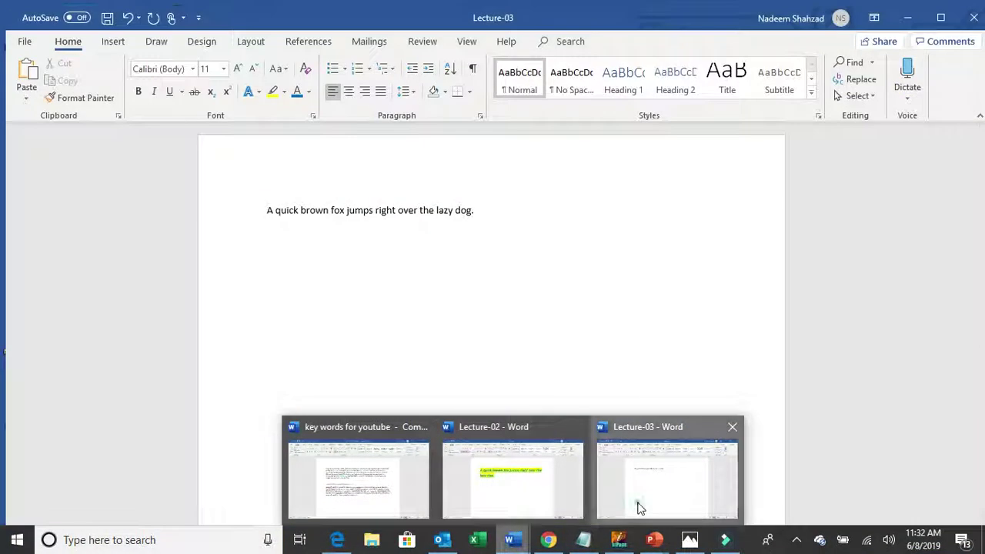
{"action": "left_click", "coordinate": [638, 508]}
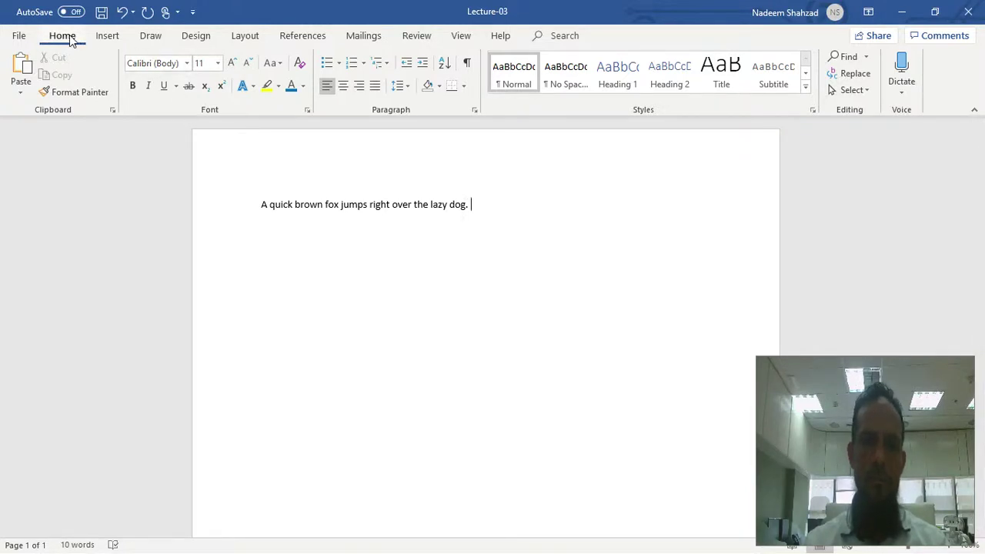
Step: Copy the fox sentence up to its final period, and clear the selection
{"action": "left_click_drag", "start_coordinate": [261, 204], "coordinate": [468, 205]}
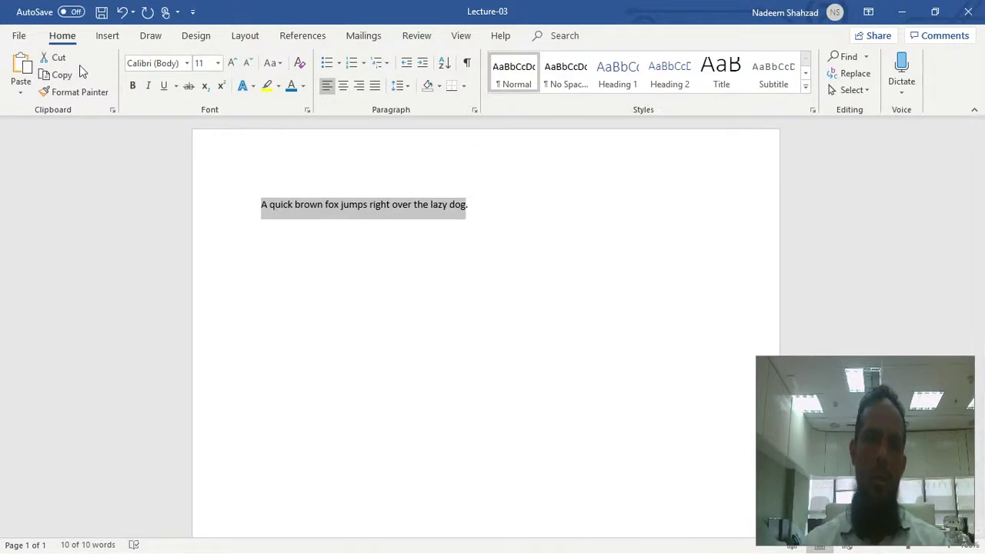
{"action": "left_click", "coordinate": [63, 76]}
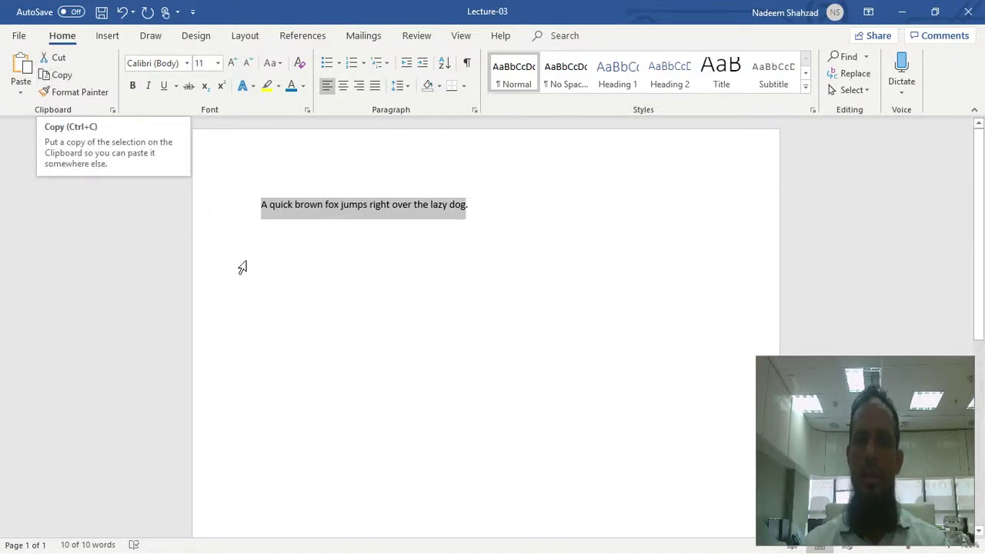
{"action": "left_click", "coordinate": [373, 321]}
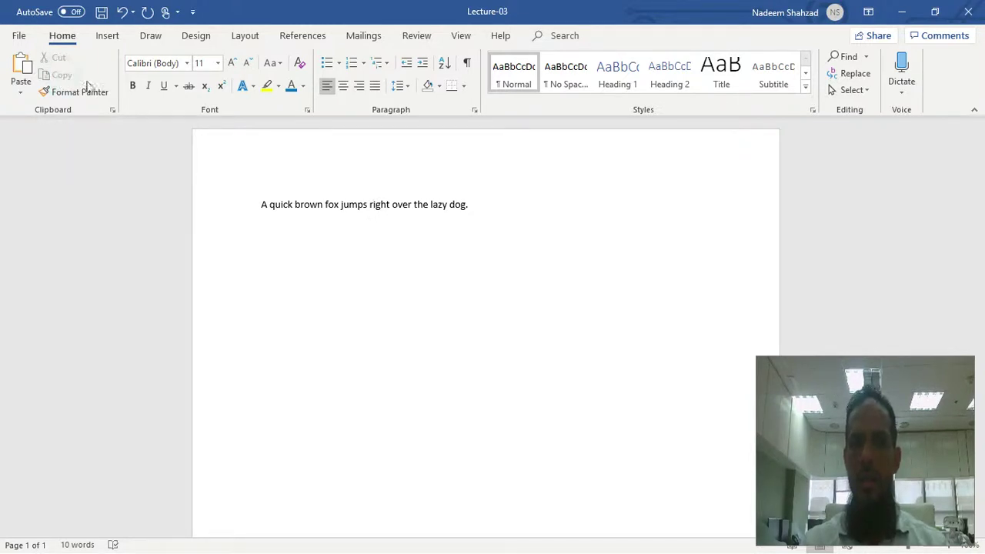
Step: Copy the whole fox sentence and paste it on a new line below with its source formatting kept
{"action": "left_click_drag", "start_coordinate": [260, 203], "coordinate": [471, 210]}
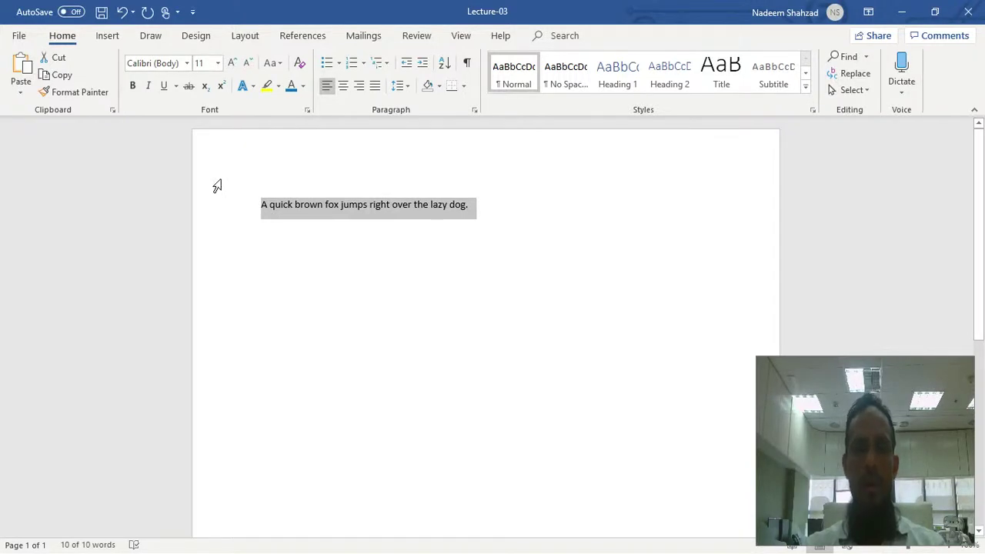
{"action": "left_click", "coordinate": [67, 76]}
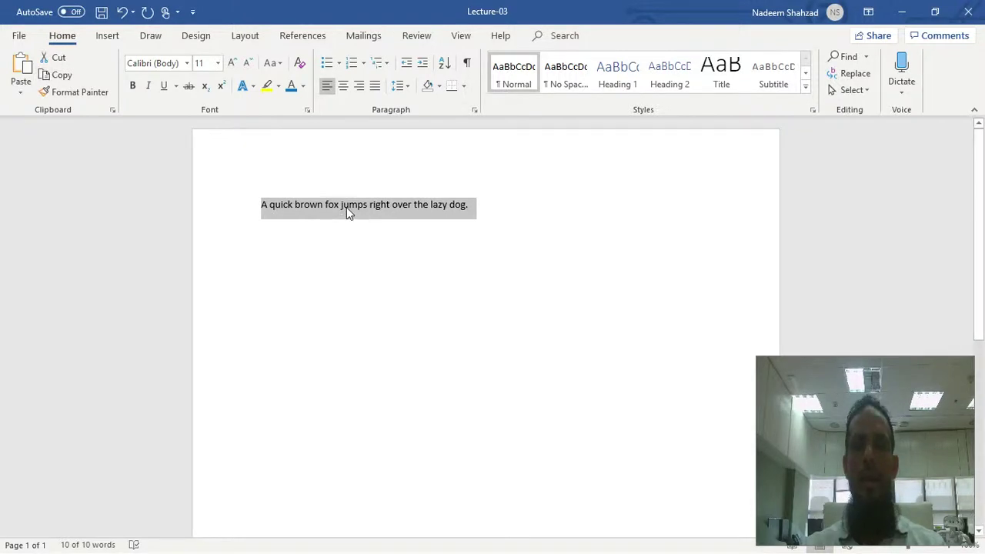
{"action": "left_click", "coordinate": [483, 207]}
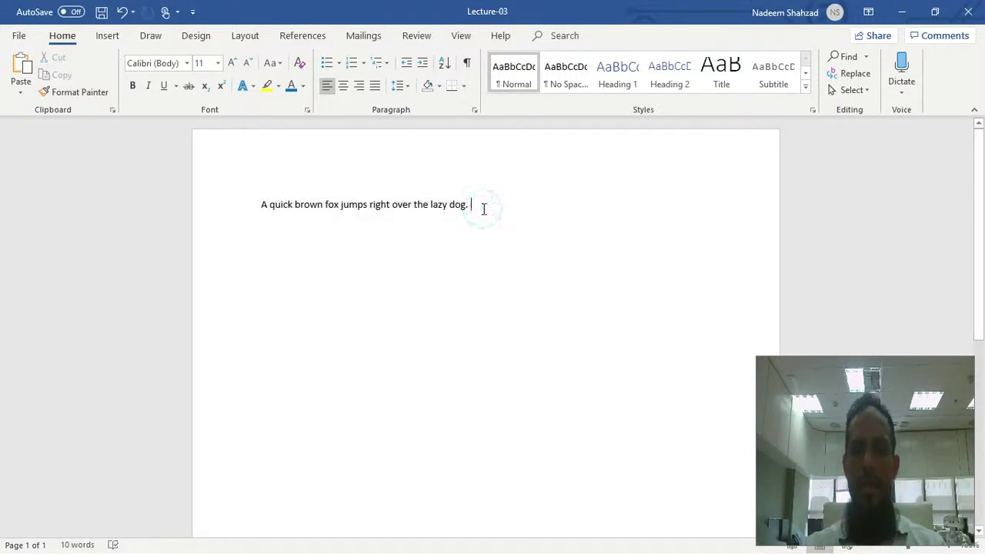
{"action": "key", "text": "Return"}
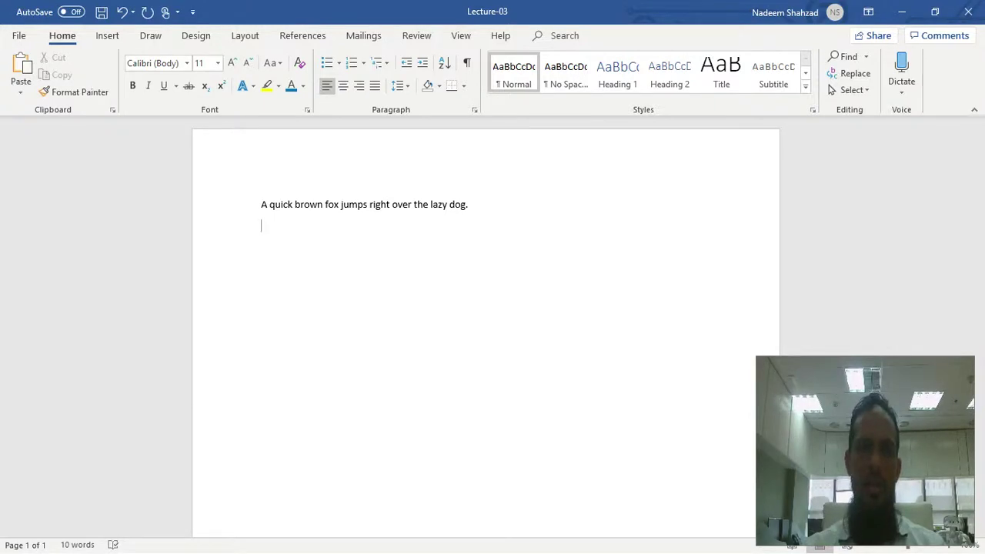
{"action": "left_click", "coordinate": [21, 83]}
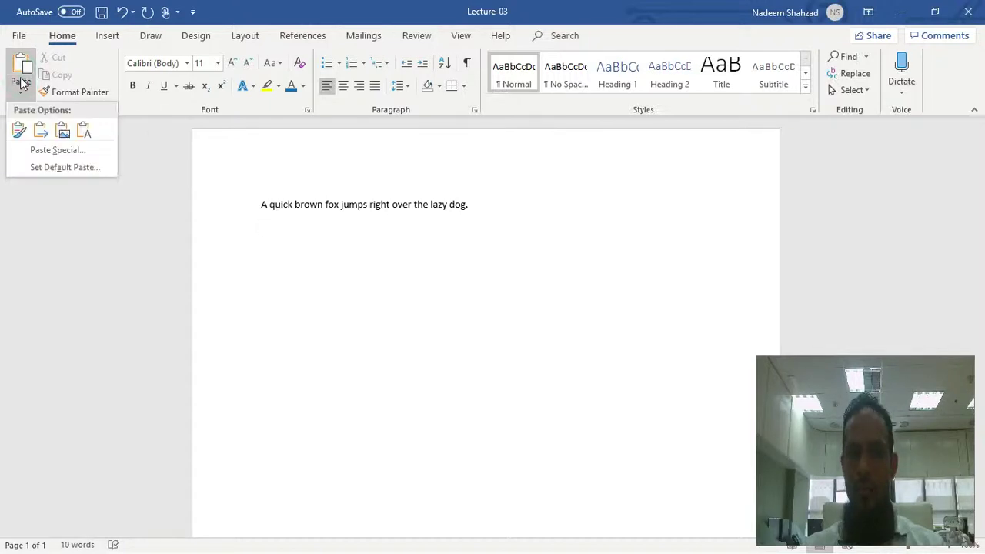
{"action": "left_click", "coordinate": [19, 131]}
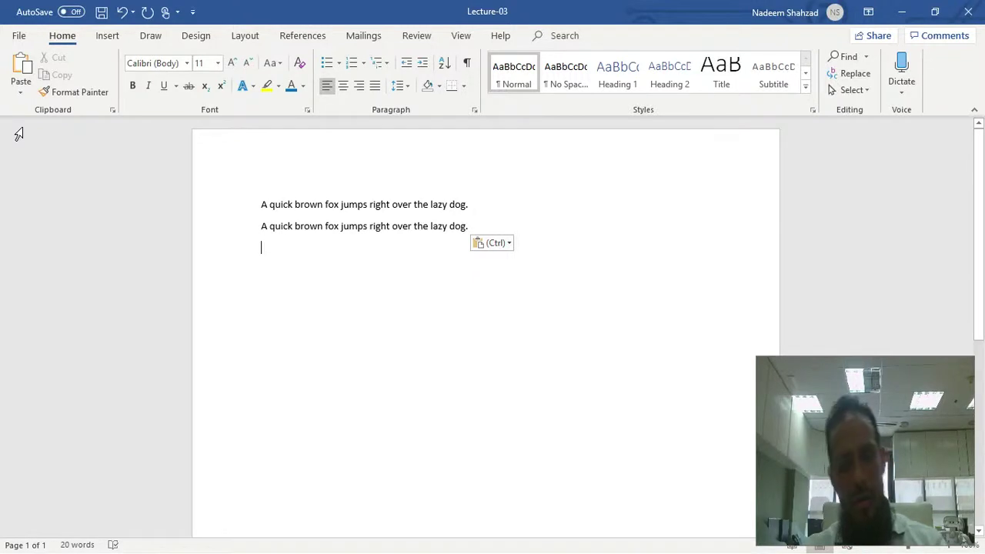
Step: Paste a third copy of the sentence below the second line, and delete that copy
{"action": "key", "text": "ctrl+v"}
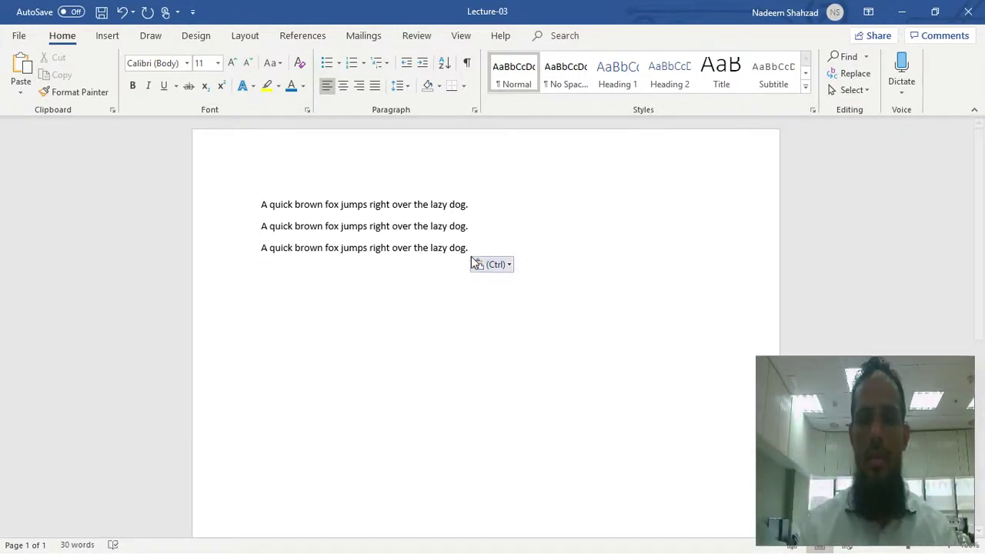
{"action": "left_click_drag", "start_coordinate": [471, 248], "coordinate": [258, 257]}
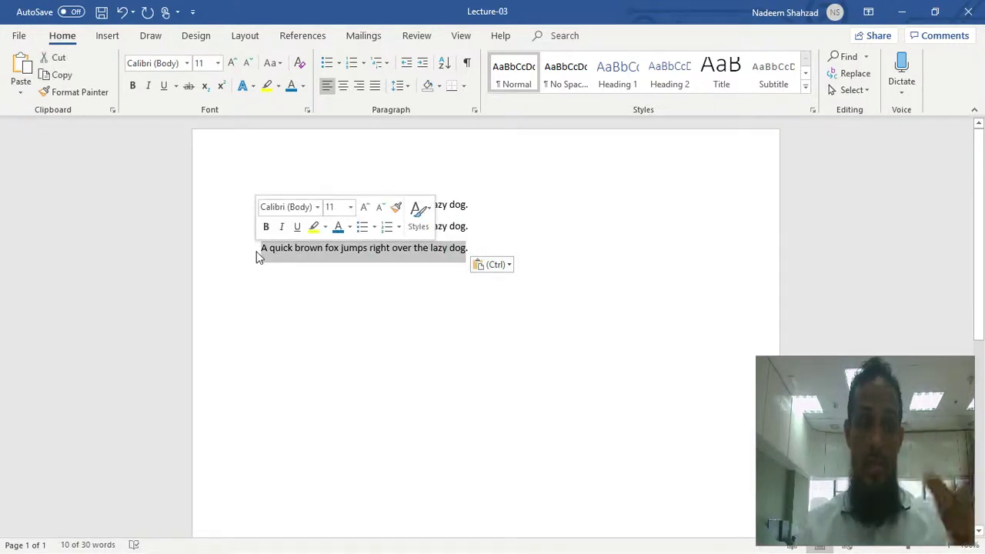
{"action": "key", "text": "Delete"}
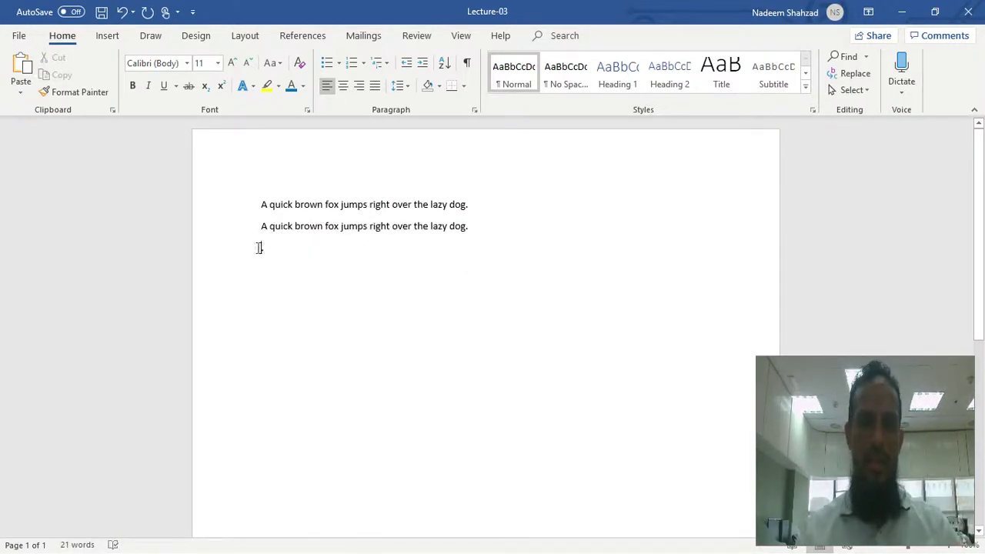
{"action": "key", "text": "BackSpace"}
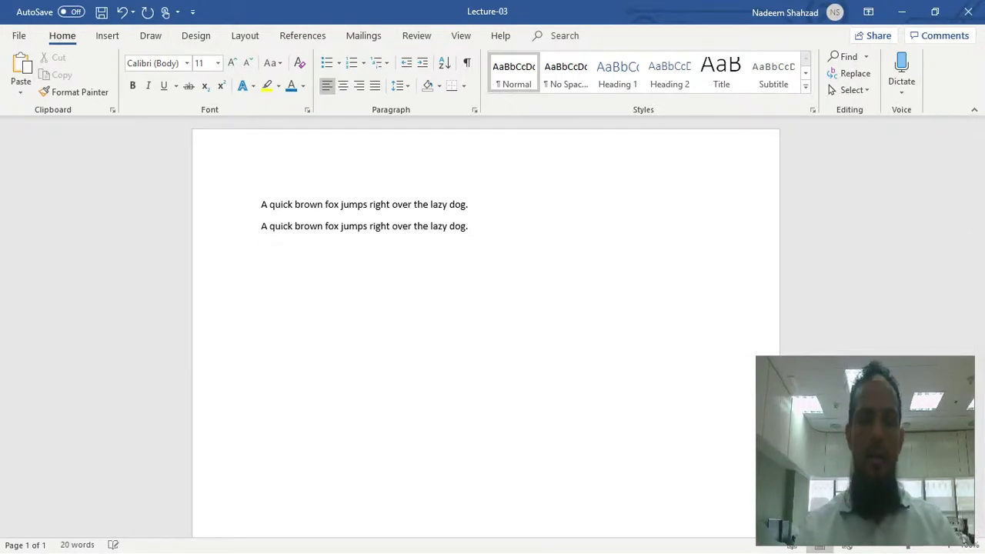
{"action": "scroll", "coordinate": [438, 220], "scroll_direction": "down", "scroll_amount": 3}
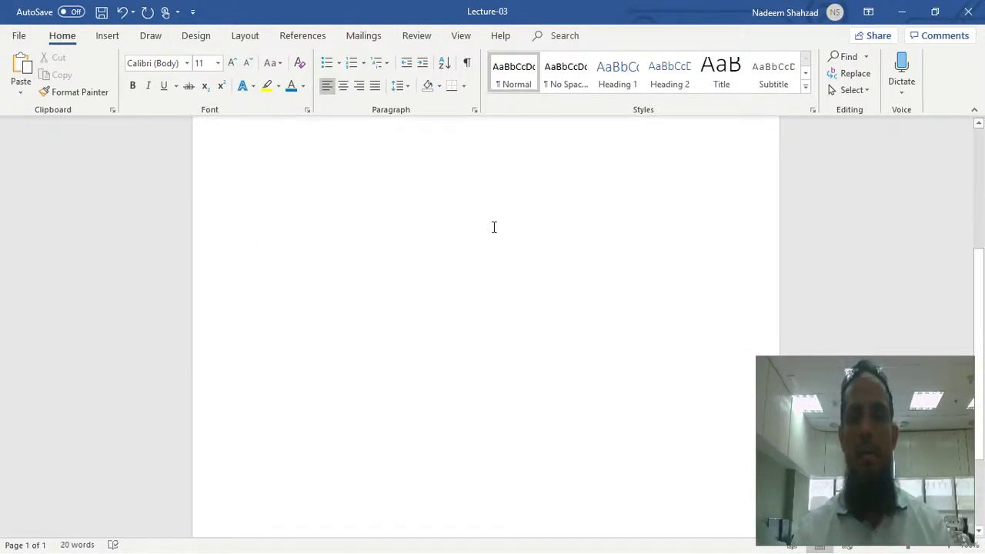
{"action": "left_click", "coordinate": [473, 130]}
{"action": "scroll", "coordinate": [473, 130], "scroll_direction": "up", "scroll_amount": 2}
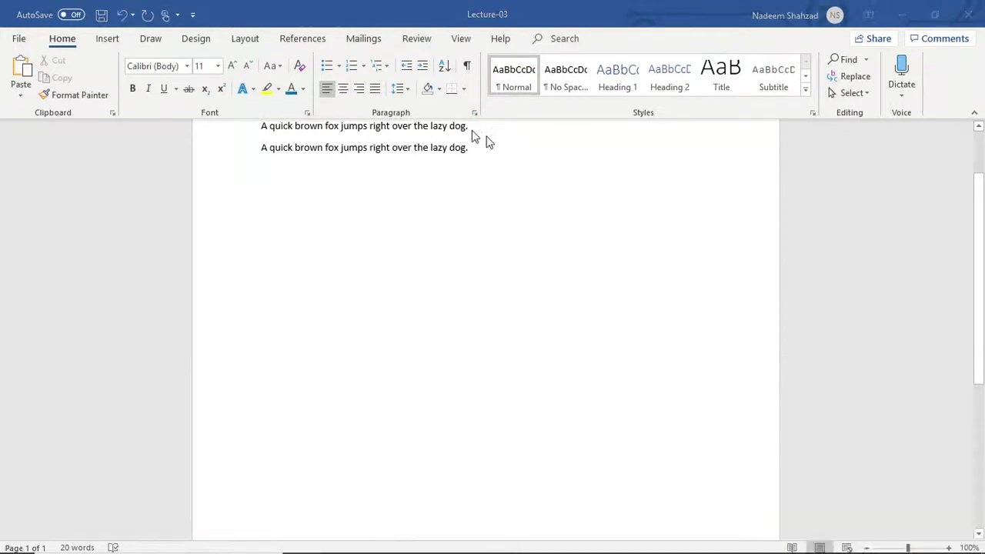
Step: Minimise the document to check the lesson's topic list on the desktop, and reopen Lecture-03
{"action": "key", "text": "super+Tab"}
{"action": "left_click", "coordinate": [185, 174]}
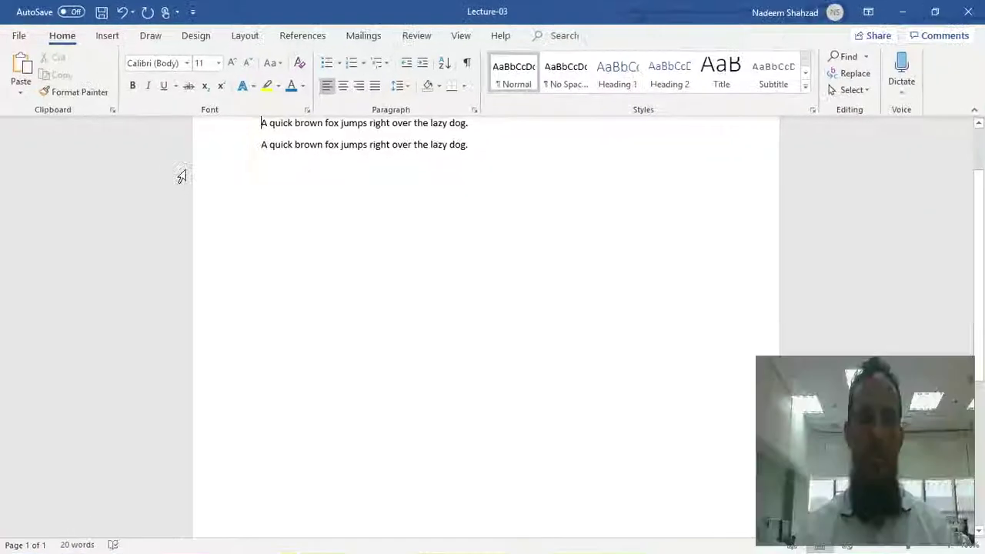
{"action": "left_click", "coordinate": [901, 12]}
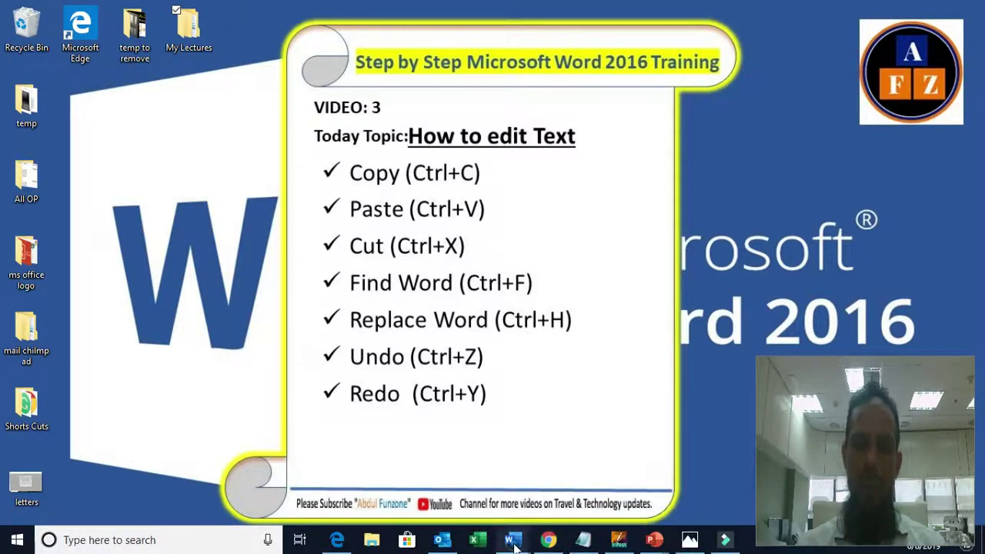
{"action": "mouse_move", "coordinate": [514, 544]}
{"action": "left_click", "coordinate": [632, 510]}
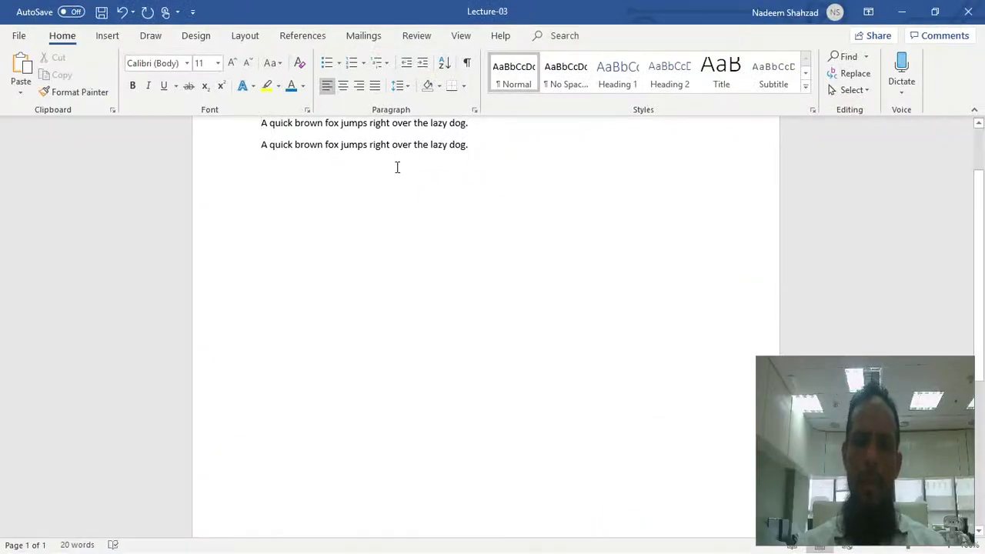
Step: Cut the second fox sentence out of Lecture-03, leaving the cursor on an empty line below the gap
{"action": "left_click_drag", "start_coordinate": [260, 144], "coordinate": [469, 149]}
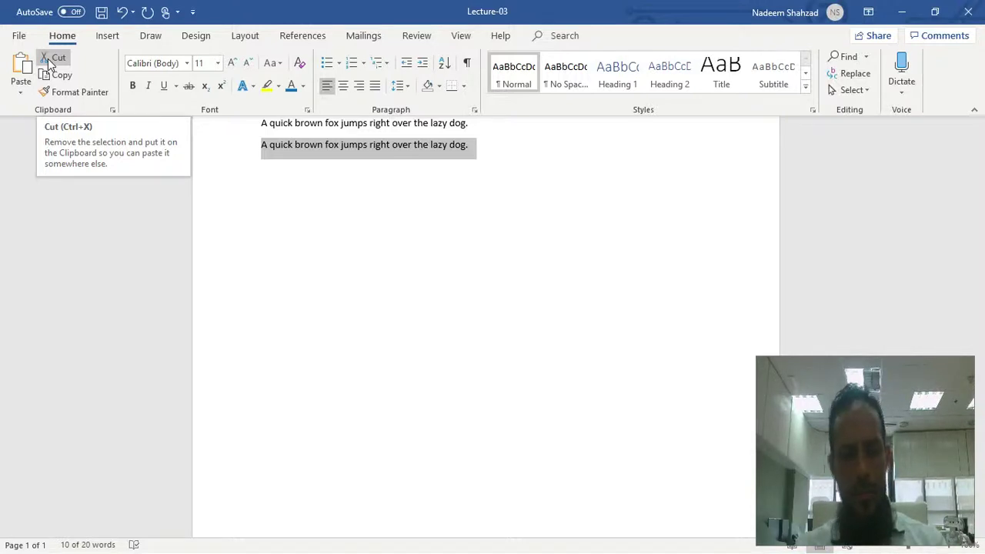
{"action": "left_click", "coordinate": [48, 58]}
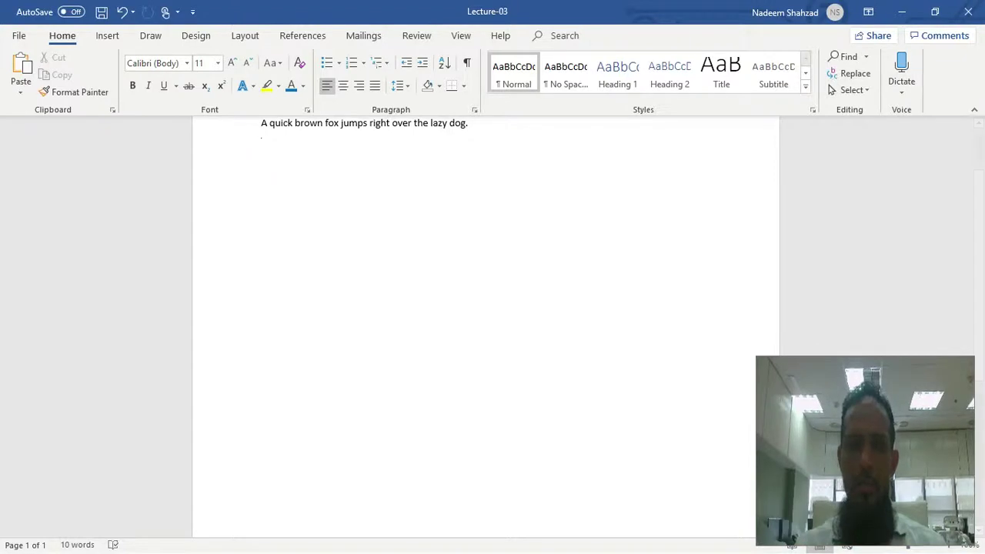
{"action": "left_click", "coordinate": [513, 519]}
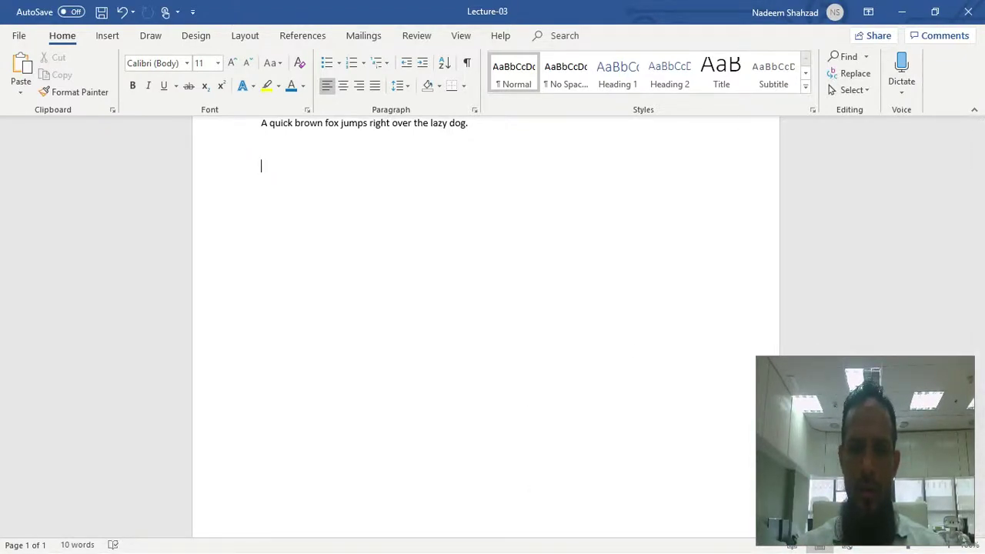
Step: Switch to the Lecture-02 document and paste the cut sentence on a new line below the highlighted sentence
{"action": "left_click", "coordinate": [902, 12]}
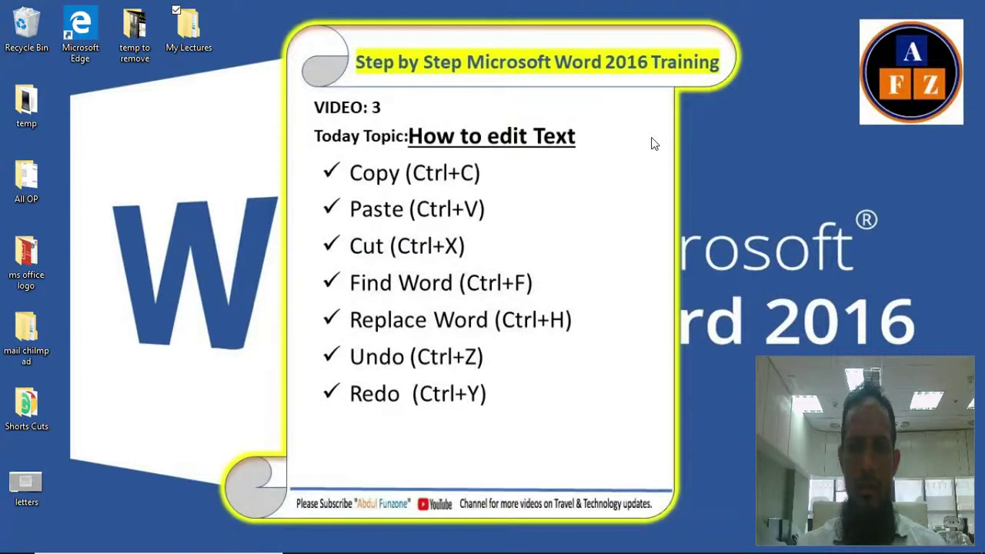
{"action": "mouse_move", "coordinate": [509, 538]}
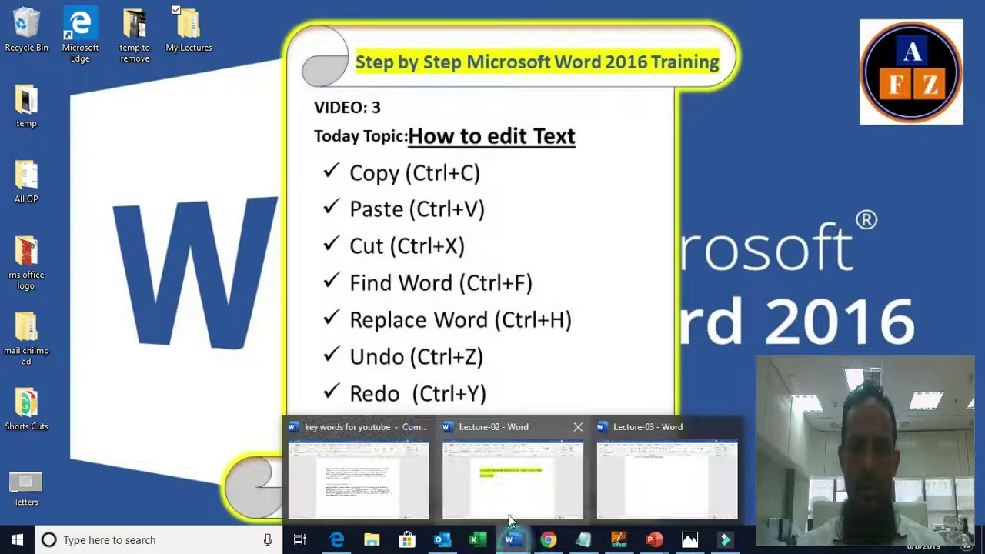
{"action": "left_click", "coordinate": [509, 492]}
{"action": "key", "text": "Return"}
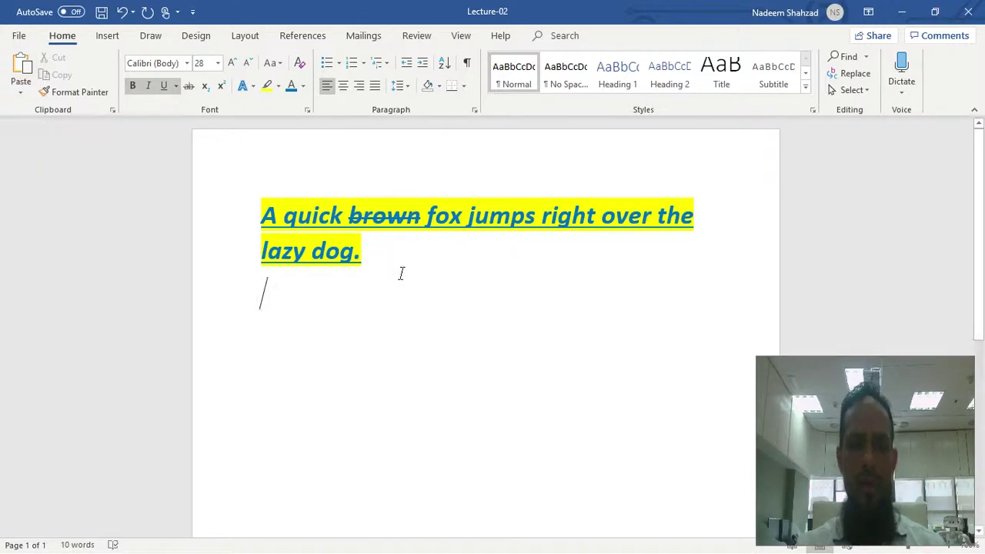
{"action": "key", "text": "ctrl+v"}
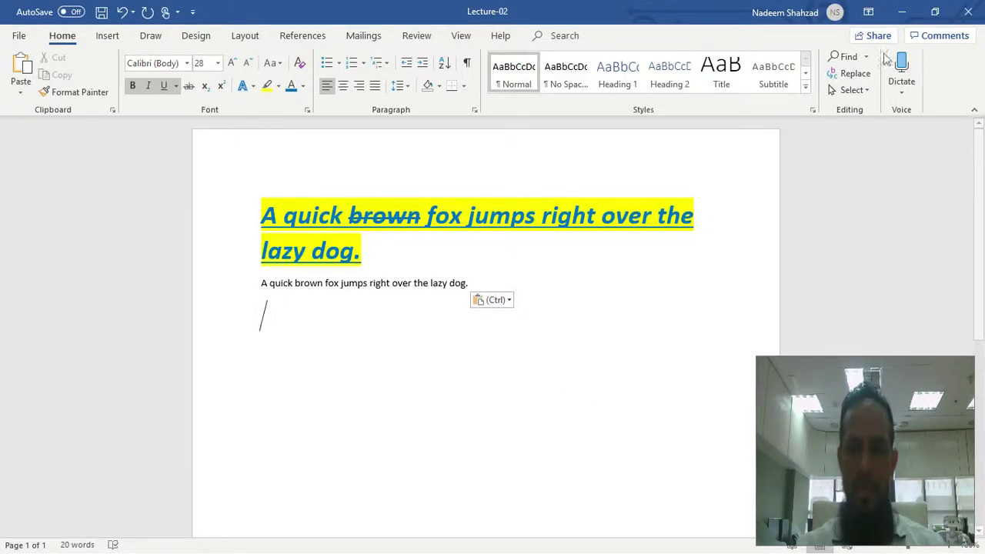
Step: Return to Lecture-03 and paste the fox sentence four times on consecutive lines below the first sentence
{"action": "left_click", "coordinate": [901, 12]}
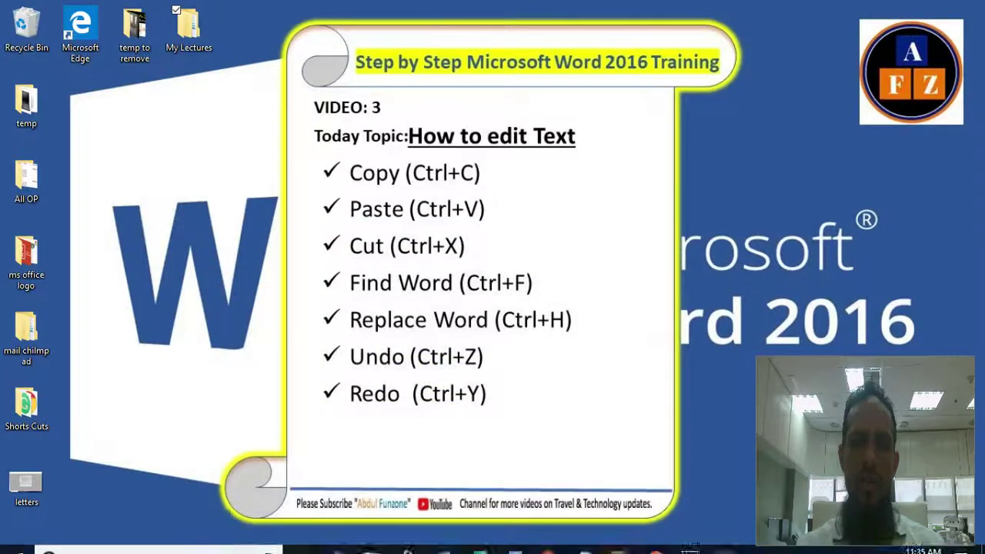
{"action": "mouse_move", "coordinate": [509, 539]}
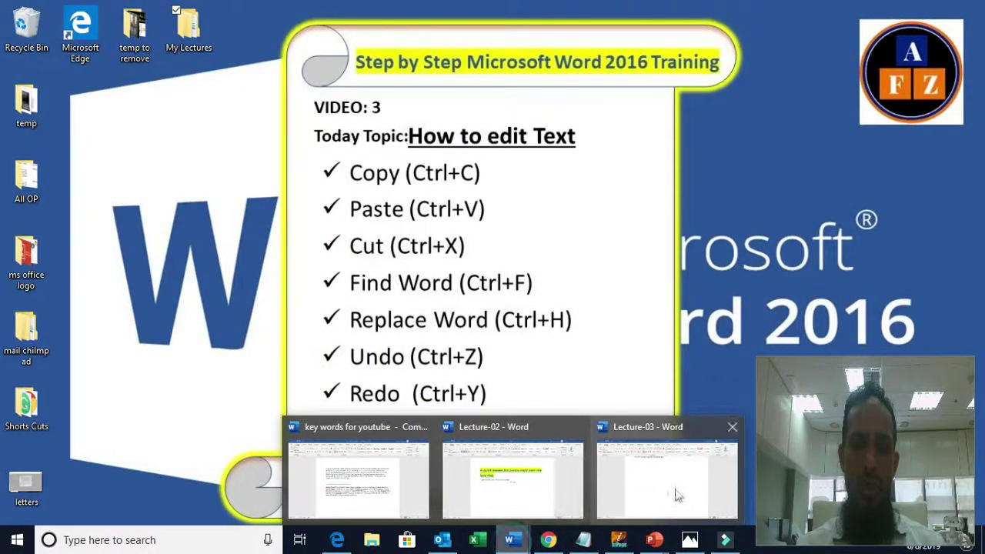
{"action": "left_click", "coordinate": [677, 494]}
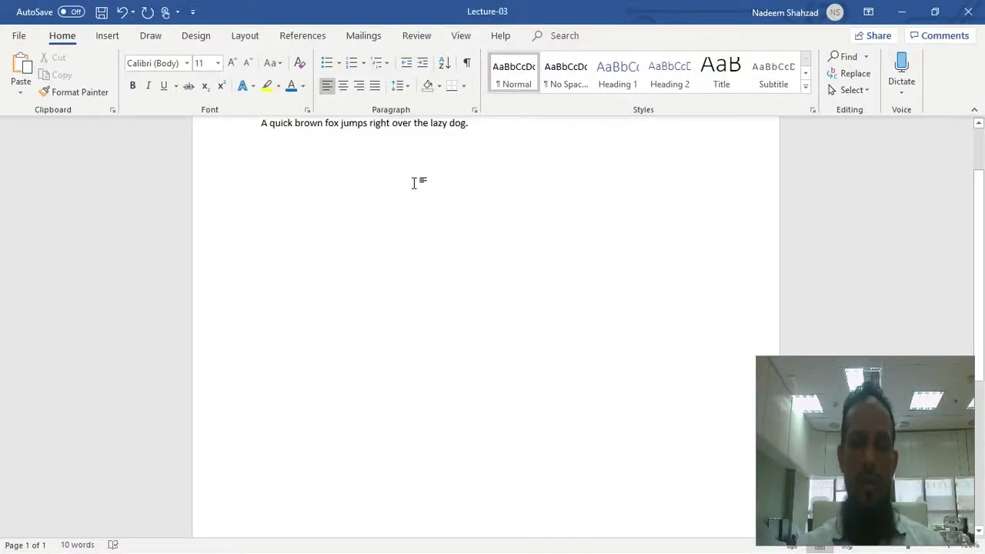
{"action": "key", "text": "ctrl+v"}
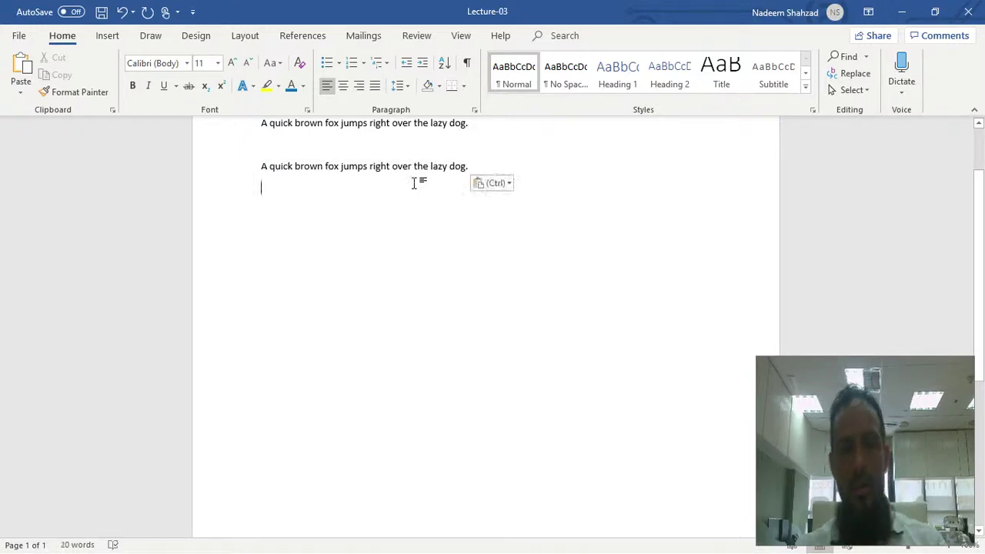
{"action": "key", "text": "ctrl+v"}
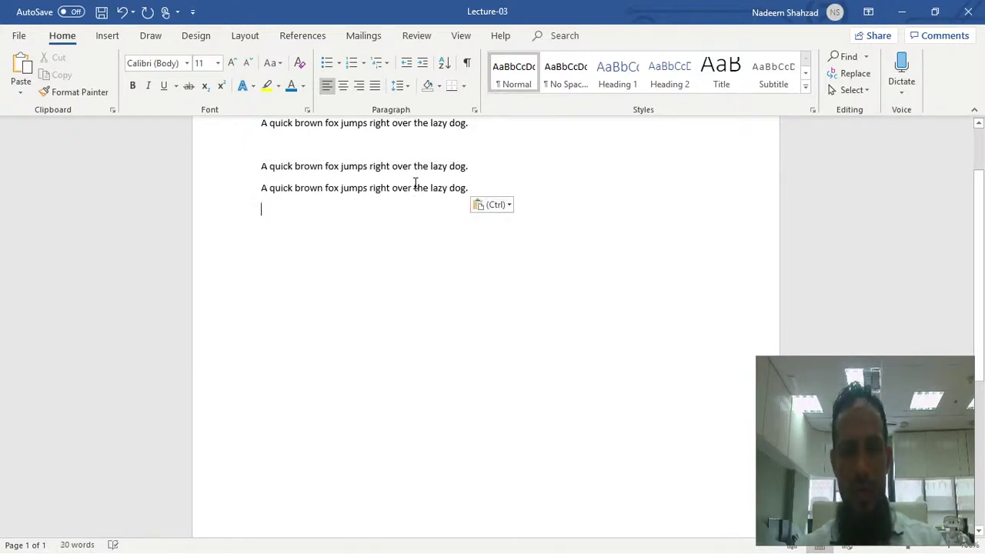
{"action": "key", "text": "ctrl+v"}
{"action": "key", "text": "ctrl+v"}
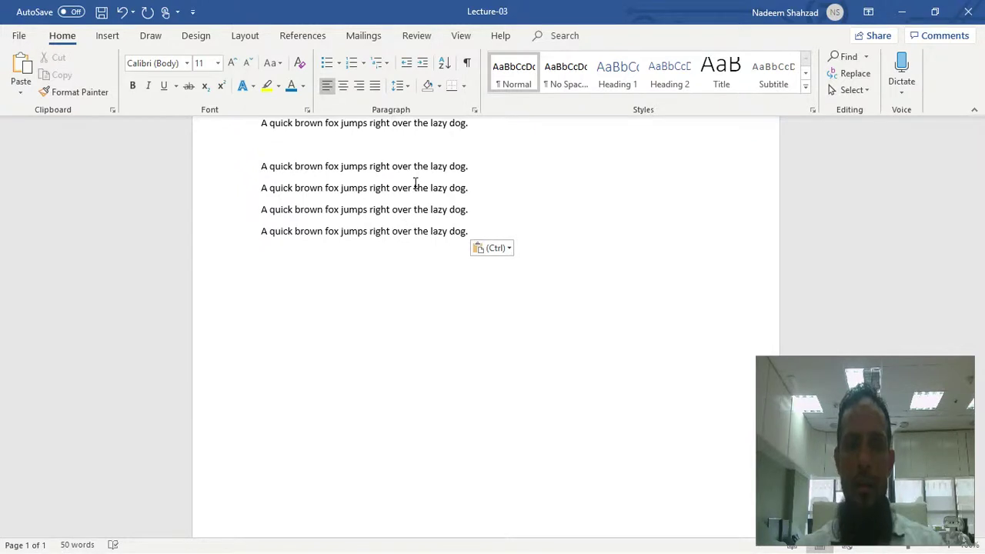
Step: View the find and replace topics in the desktop topic list, and return to Lecture-03
{"action": "left_click", "coordinate": [908, 14]}
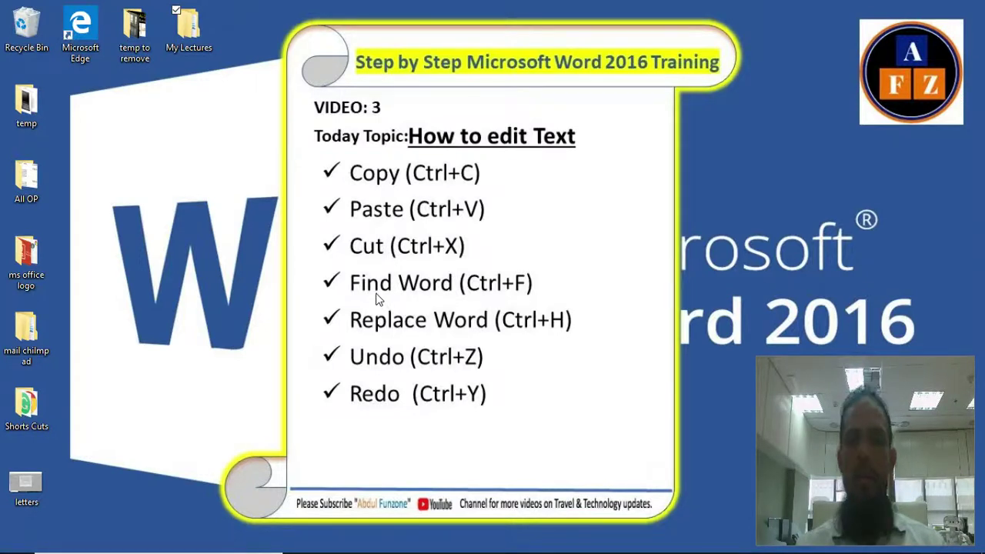
{"action": "mouse_move", "coordinate": [446, 551]}
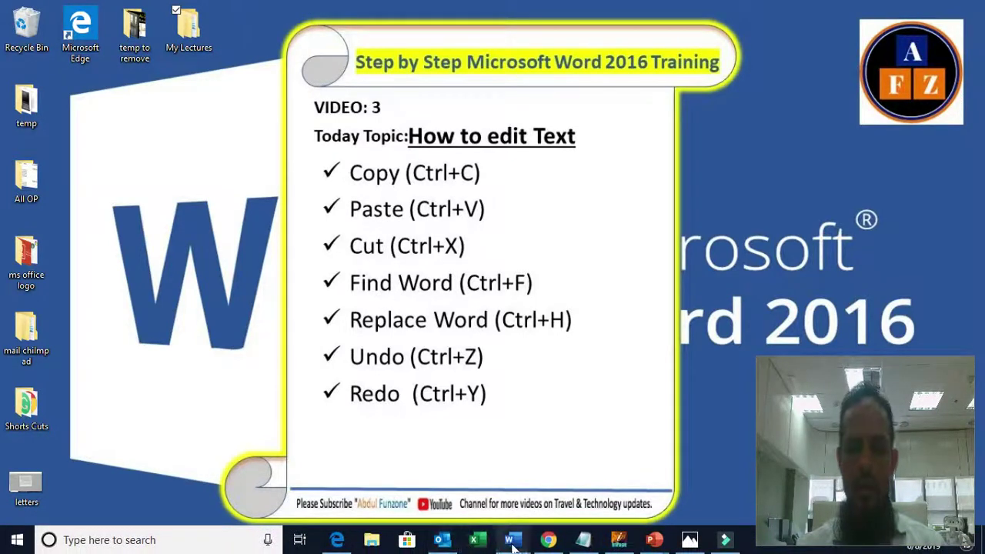
{"action": "mouse_move", "coordinate": [514, 544]}
{"action": "left_click", "coordinate": [684, 477]}
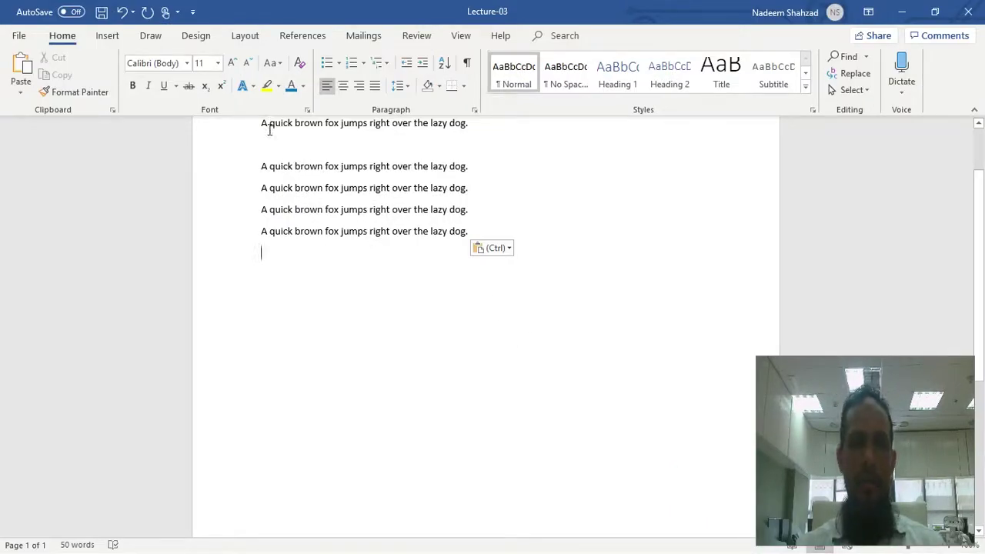
Step: Search the document for the word "quick" and go to its third occurrence
{"action": "left_click", "coordinate": [632, 238]}
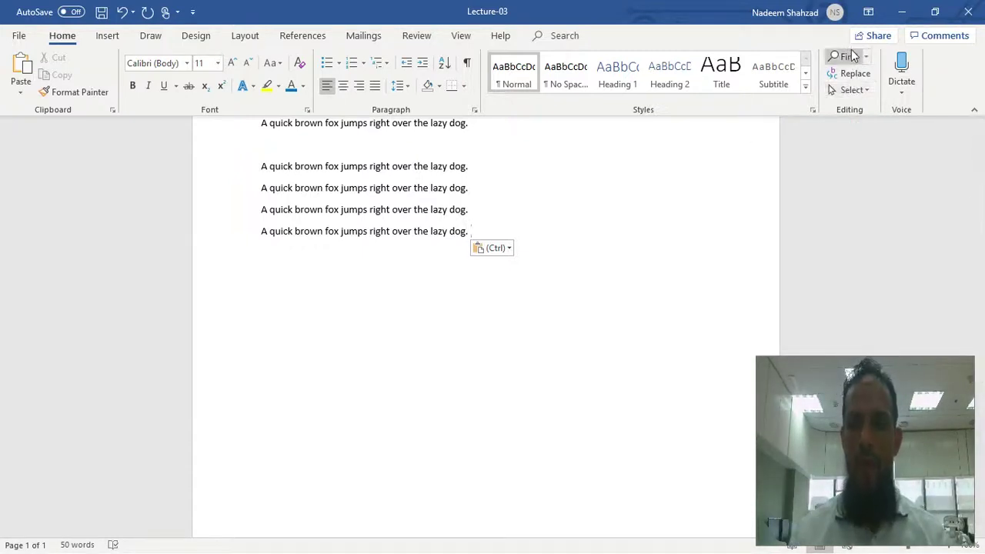
{"action": "left_click", "coordinate": [597, 200]}
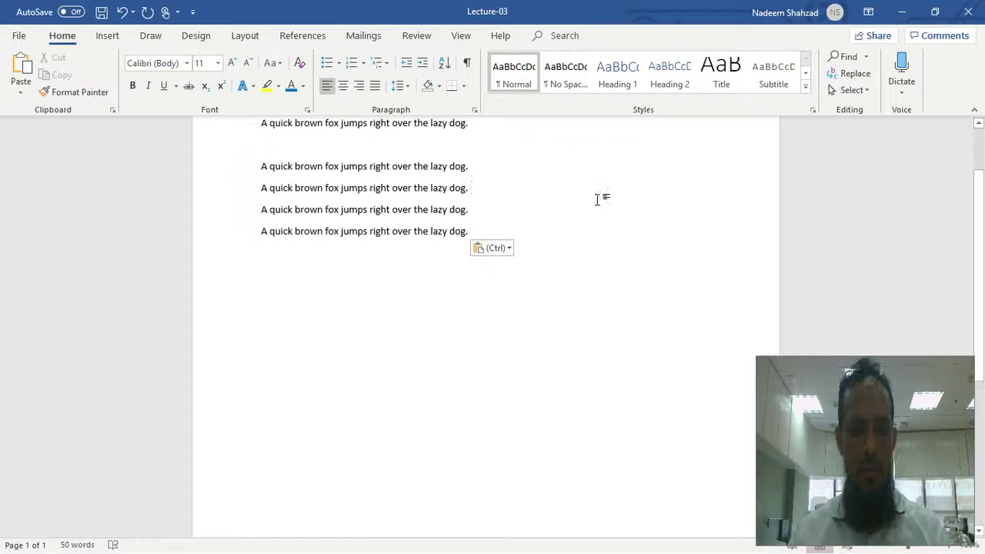
{"action": "key", "text": "ctrl+f"}
{"action": "left_click", "coordinate": [78, 164]}
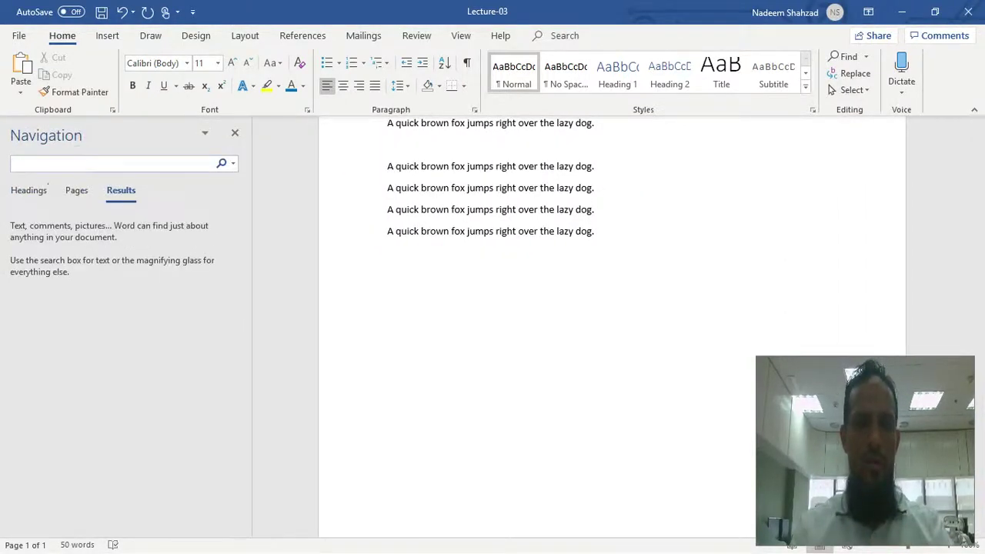
{"action": "type", "text": "quick"}
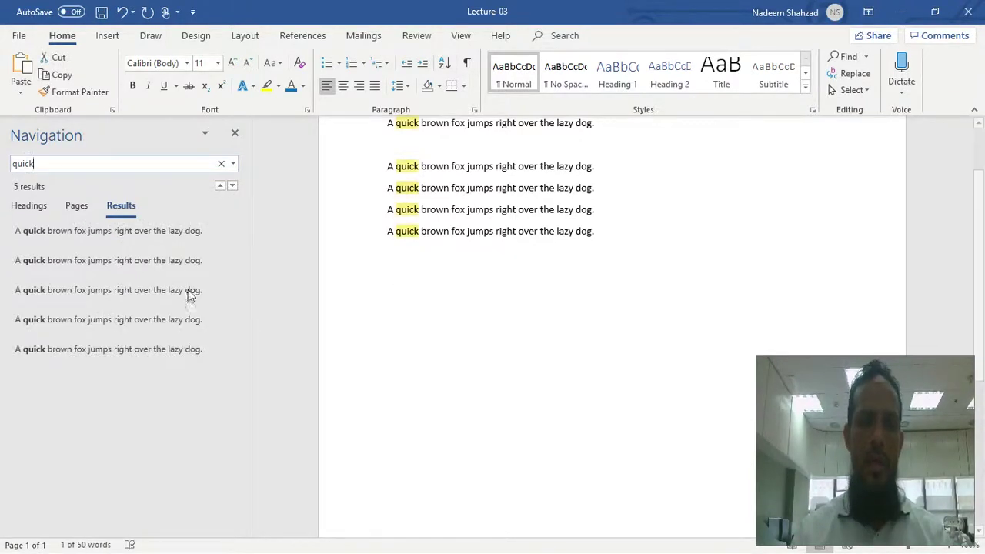
{"action": "left_click", "coordinate": [149, 296]}
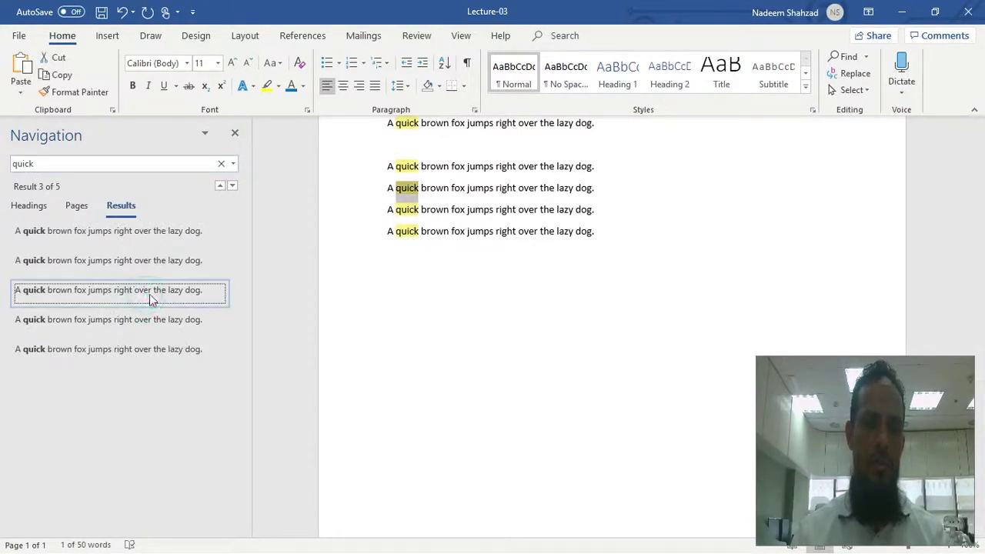
{"action": "mouse_move", "coordinate": [409, 202]}
{"action": "left_mouse_down"}
{"action": "mouse_move", "coordinate": [421, 204]}
{"action": "mouse_move", "coordinate": [396, 189]}
{"action": "left_mouse_up"}
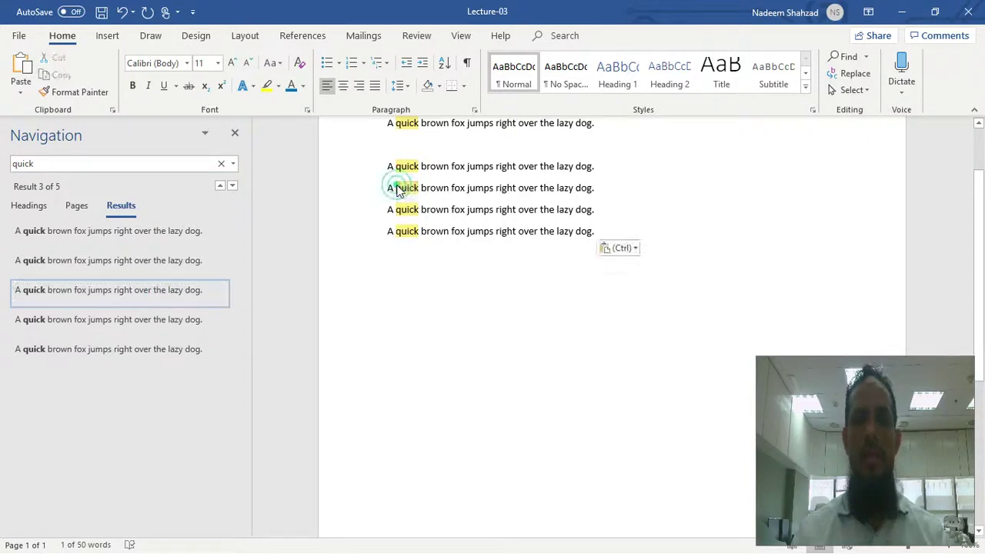
Step: Replace the search term with "dog" to find that word throughout the document
{"action": "left_click", "coordinate": [123, 161]}
{"action": "left_click", "coordinate": [52, 165]}
{"action": "left_click_drag", "start_coordinate": [49, 163], "coordinate": [6, 159]}
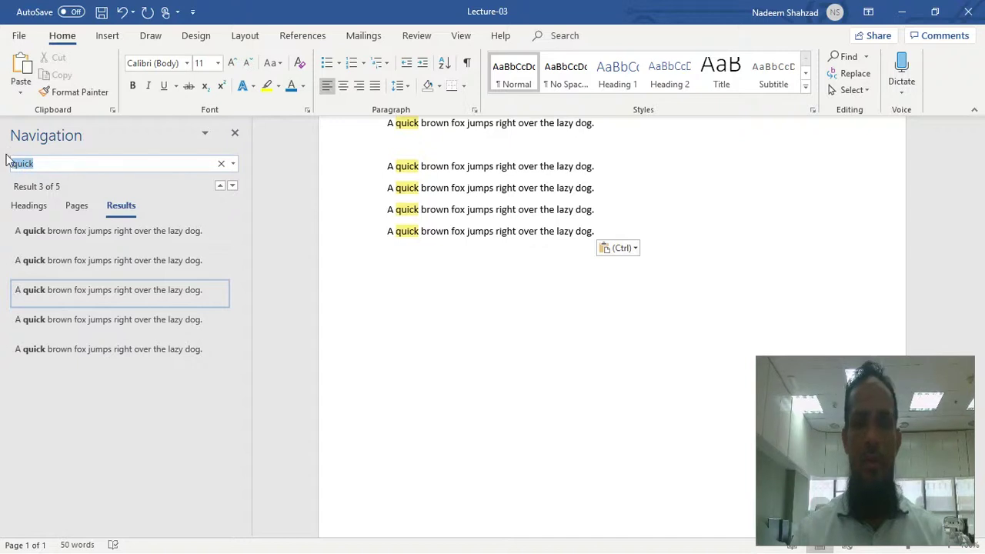
{"action": "type", "text": "dog"}
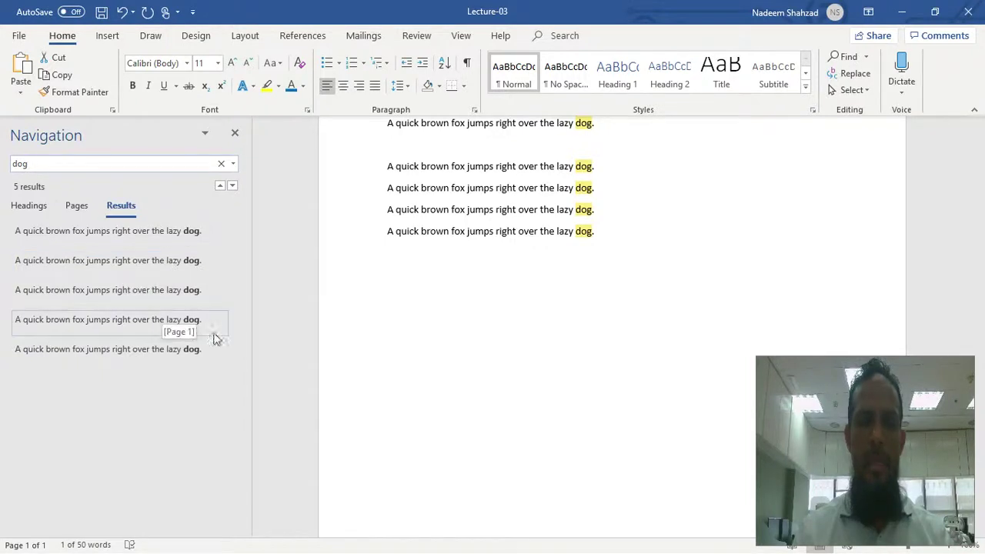
Step: Delete the blank line between the first fox sentence and the copies below it
{"action": "left_click", "coordinate": [509, 308]}
{"action": "key", "text": "ctrl+v"}
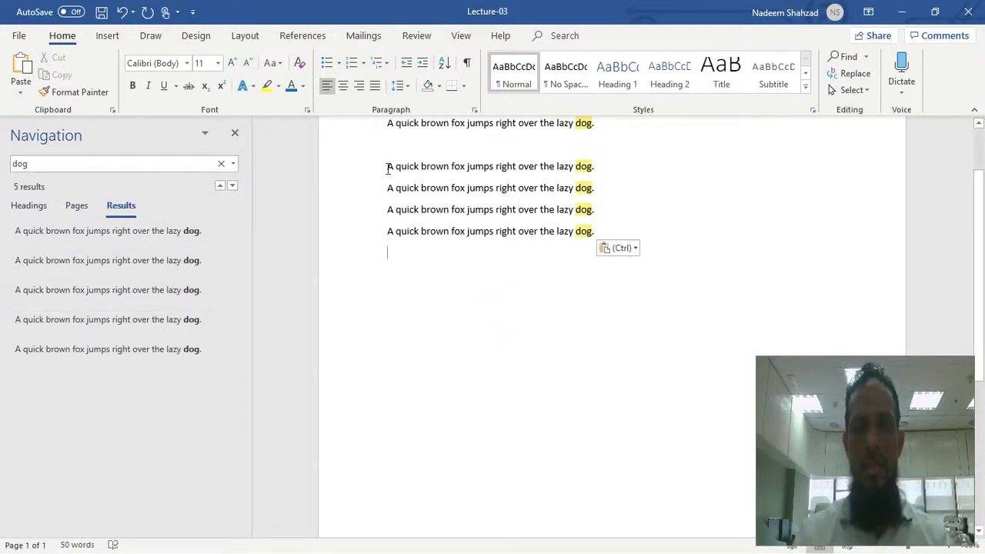
{"action": "left_click", "coordinate": [387, 166]}
{"action": "key", "text": "BackSpace"}
{"action": "left_click", "coordinate": [442, 259]}
{"action": "left_click", "coordinate": [83, 163]}
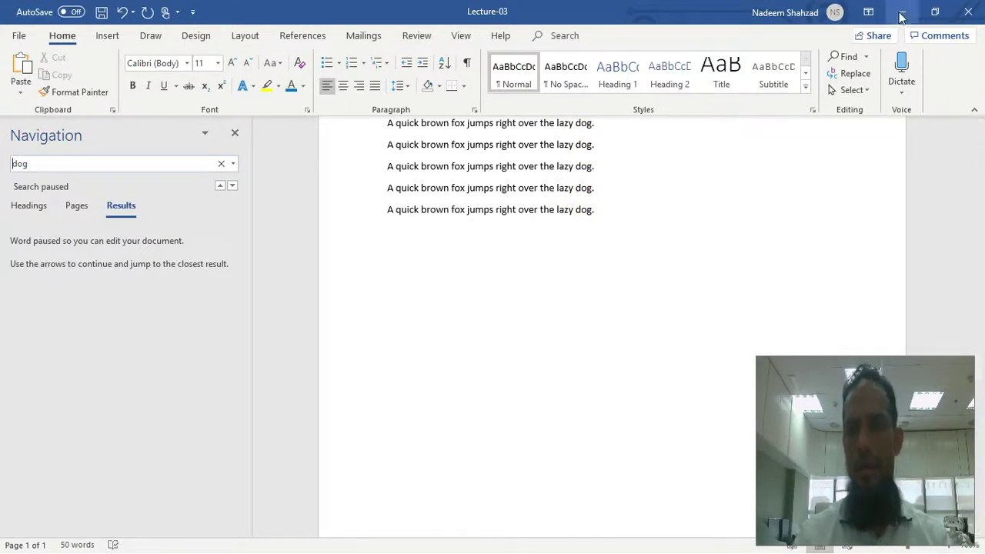
Step: Replace every occurrence of "dog" in the document with "cat", and close Find and Replace
{"action": "left_click", "coordinate": [524, 189]}
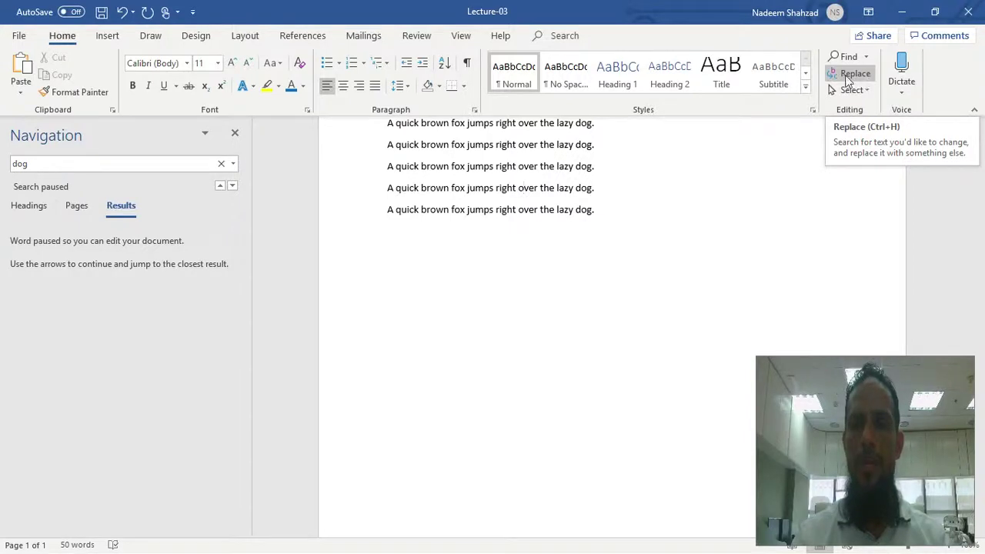
{"action": "left_click", "coordinate": [723, 212]}
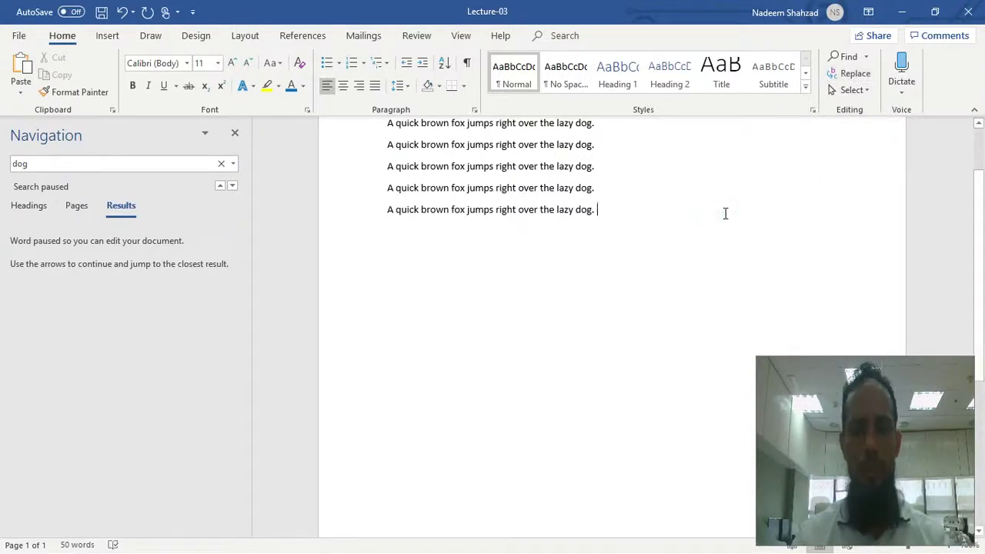
{"action": "key", "text": "ctrl+h"}
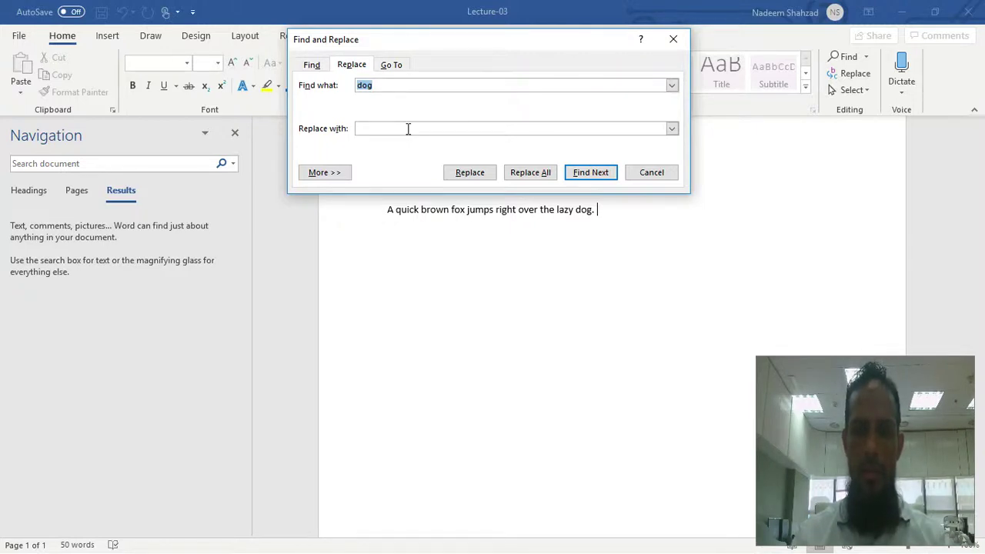
{"action": "left_click", "coordinate": [399, 130]}
{"action": "type", "text": "cat"}
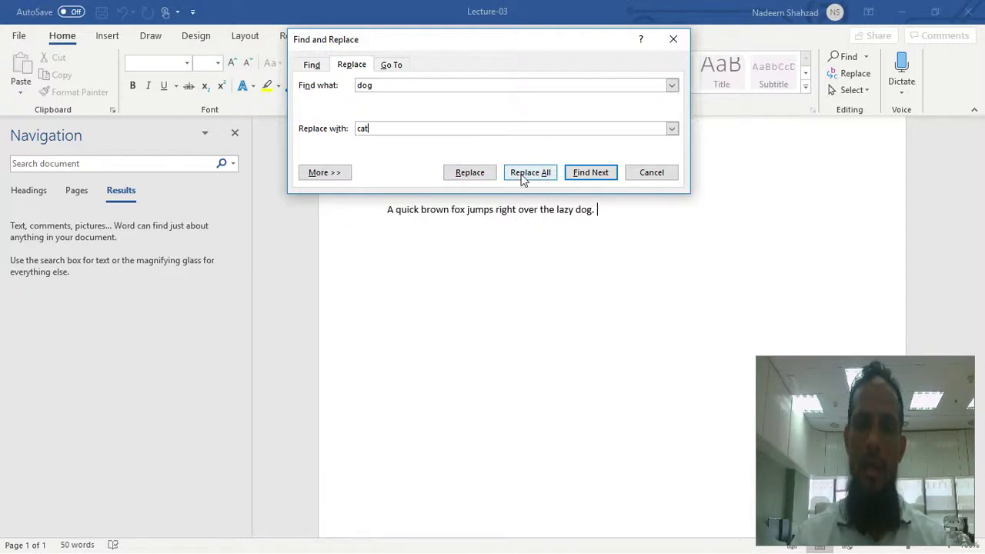
{"action": "left_click", "coordinate": [523, 177]}
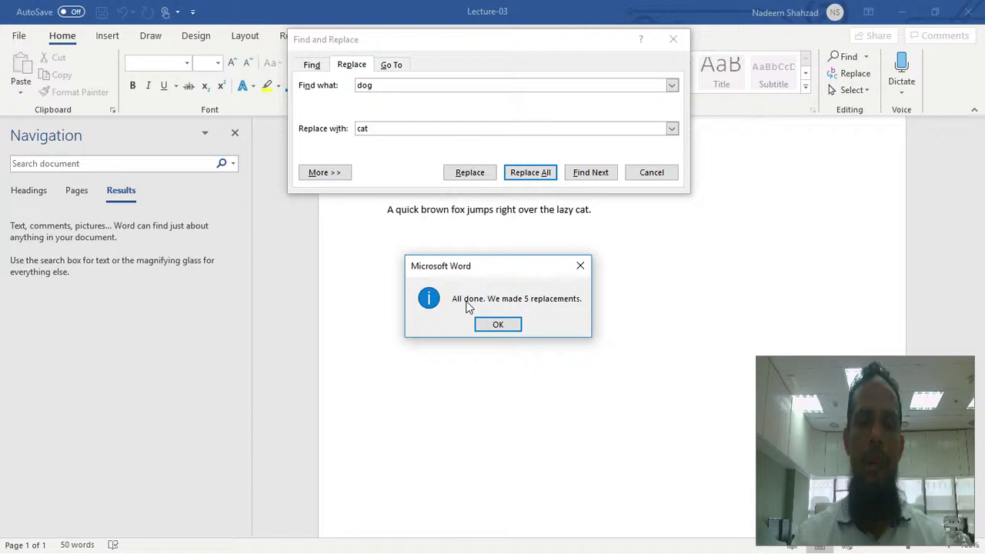
{"action": "left_click", "coordinate": [504, 326]}
{"action": "left_click", "coordinate": [657, 172]}
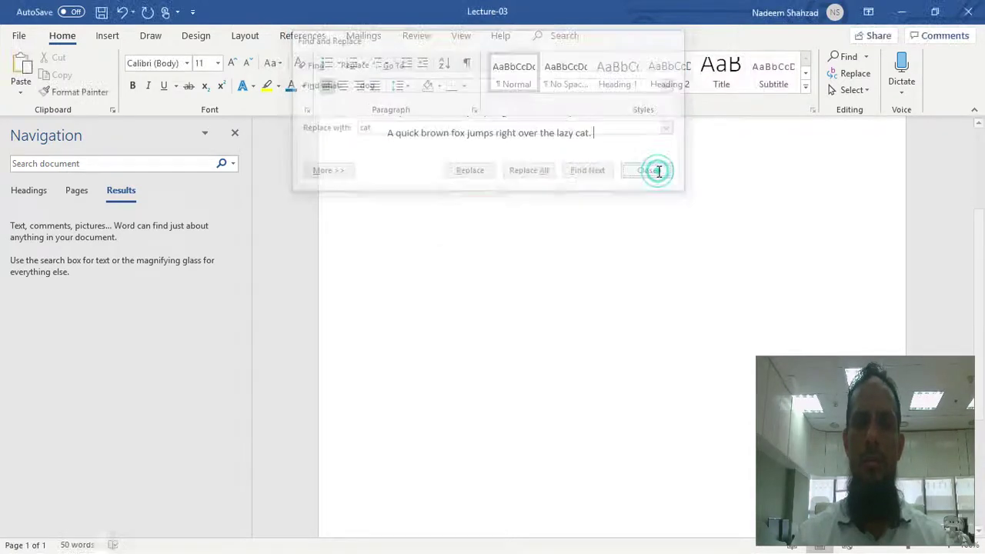
Step: Replace every occurrence of "cat" in the document with "dog", close Find and Replace, and select "dog" in the first sentence
{"action": "left_click", "coordinate": [556, 213]}
{"action": "scroll", "coordinate": [556, 215], "scroll_direction": "up", "scroll_amount": 1}
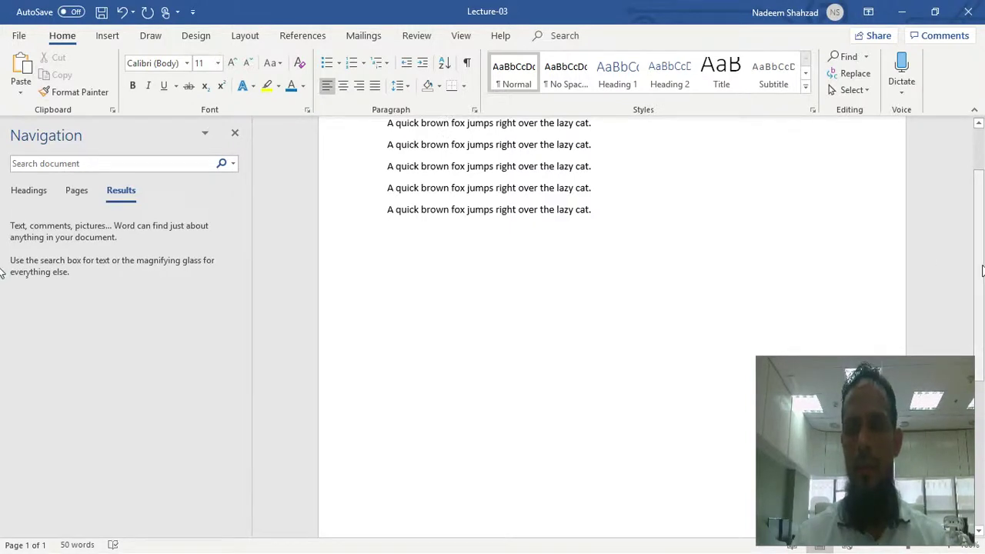
{"action": "scroll", "coordinate": [981, 196], "scroll_direction": "up", "scroll_amount": 1}
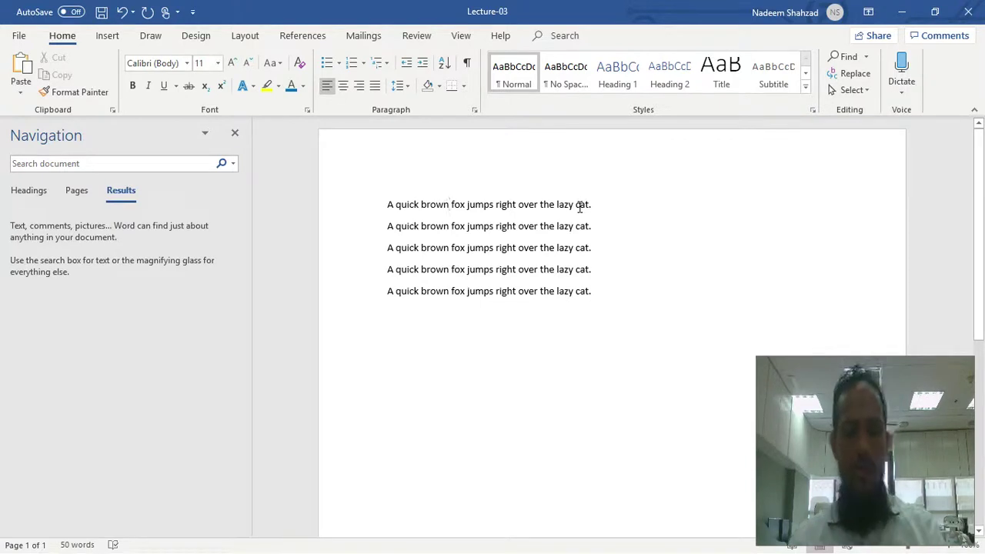
{"action": "key", "text": "ctrl+f"}
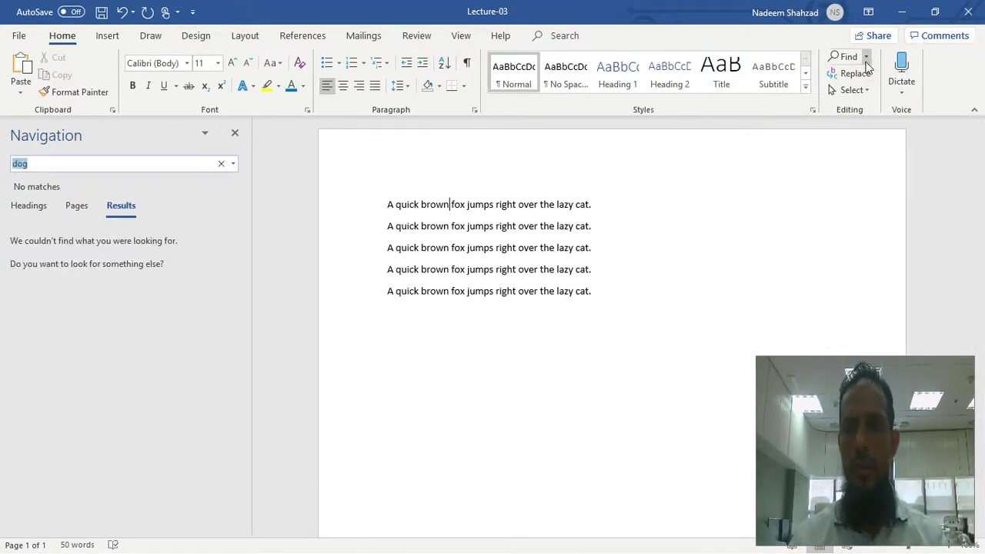
{"action": "left_click", "coordinate": [854, 73]}
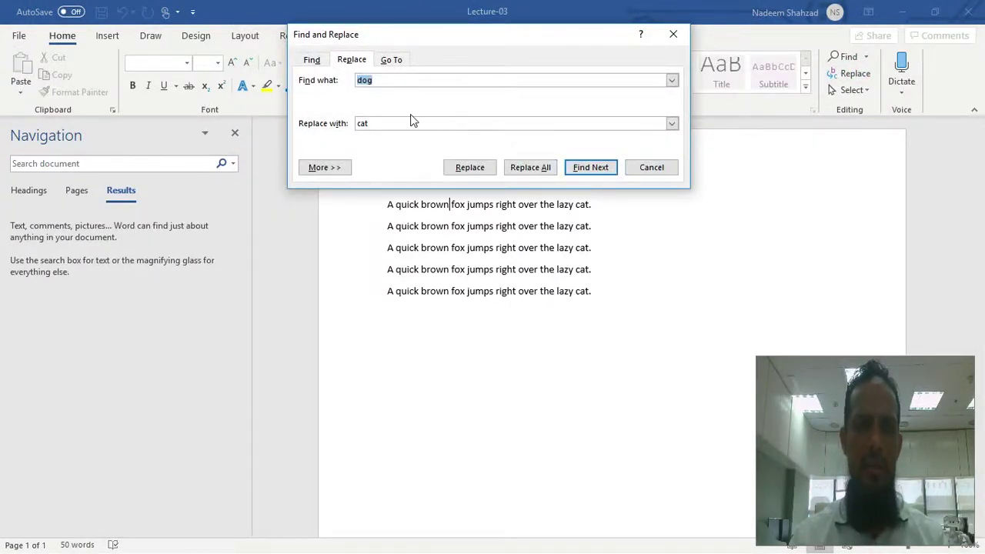
{"action": "type", "text": "cat"}
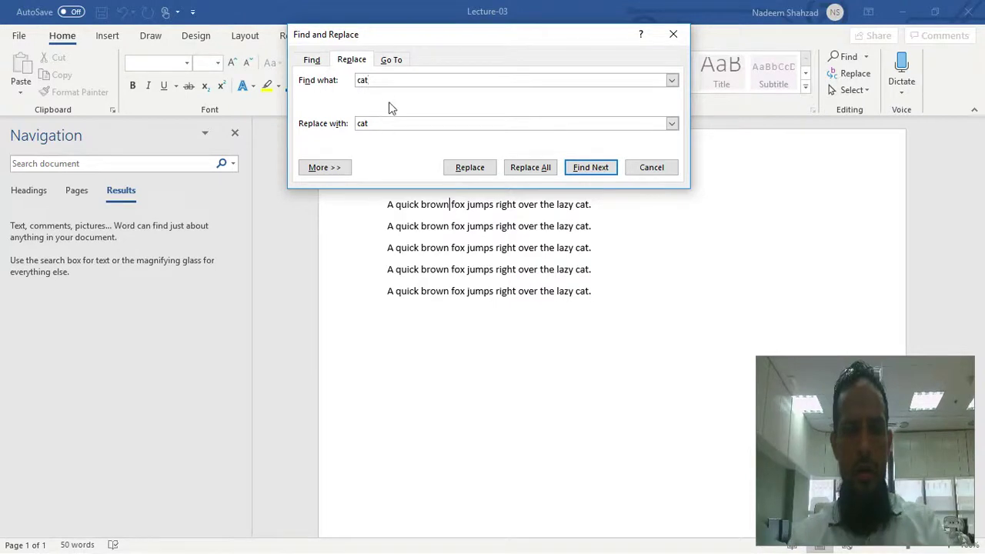
{"action": "left_click", "coordinate": [378, 125]}
{"action": "double_click", "coordinate": [377, 126]}
{"action": "type", "text": "dog"}
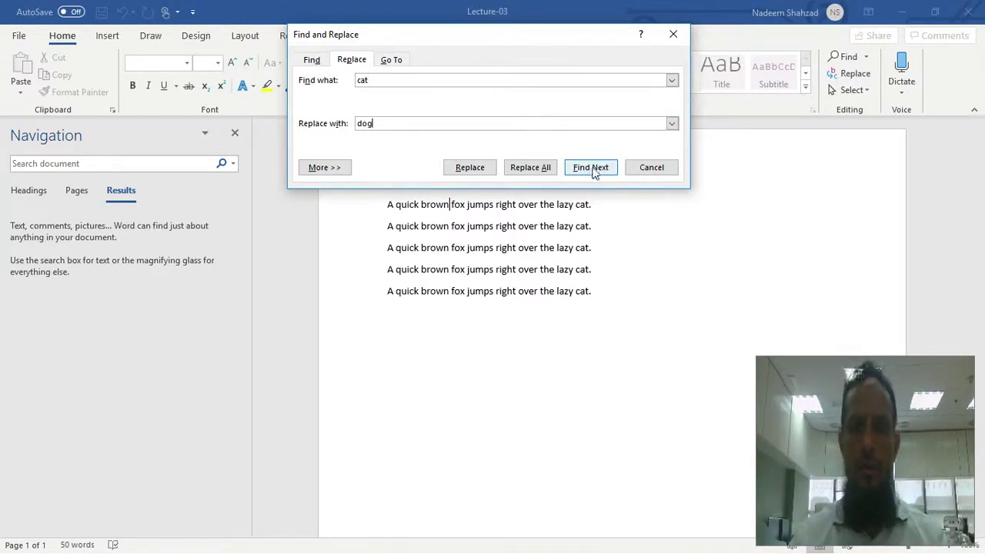
{"action": "left_click", "coordinate": [530, 168]}
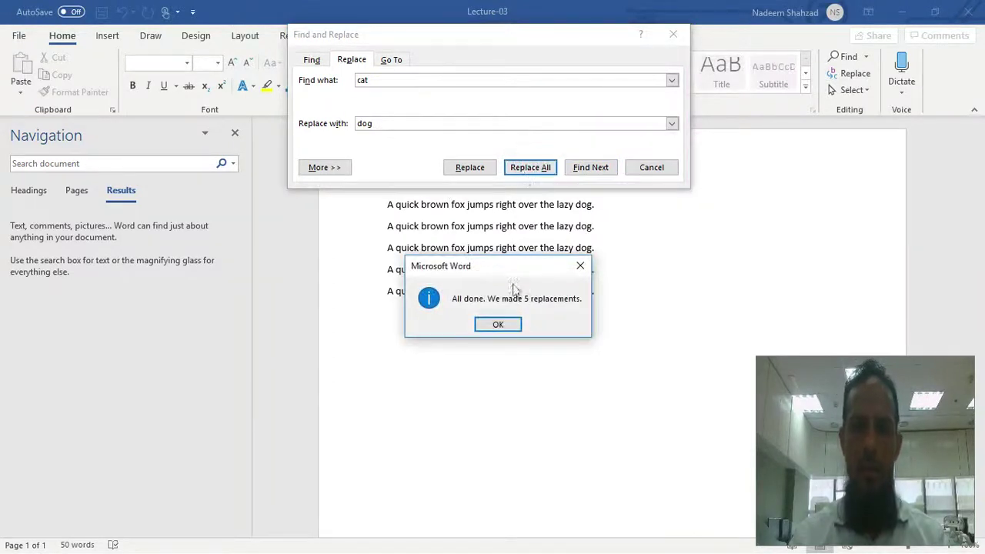
{"action": "left_click", "coordinate": [497, 326]}
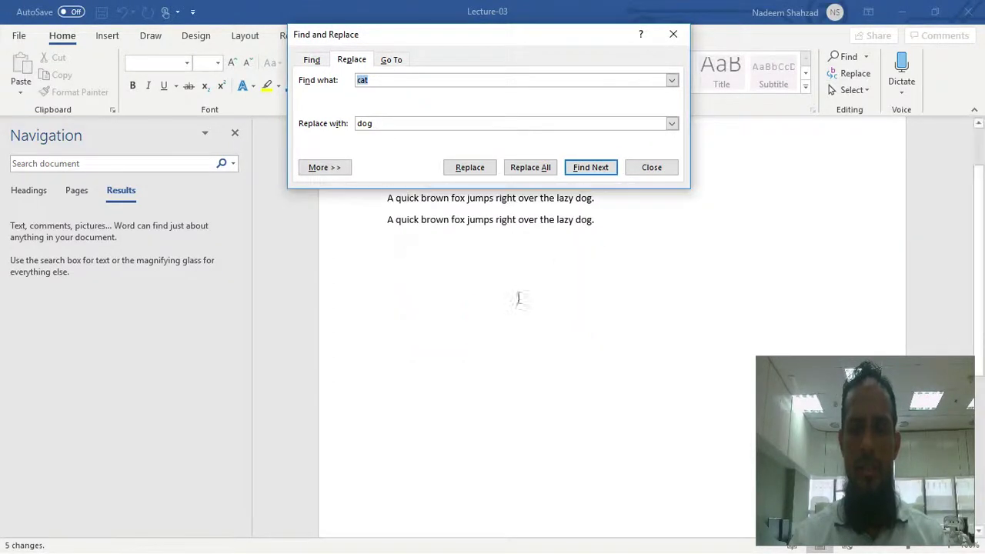
{"action": "left_click", "coordinate": [657, 167]}
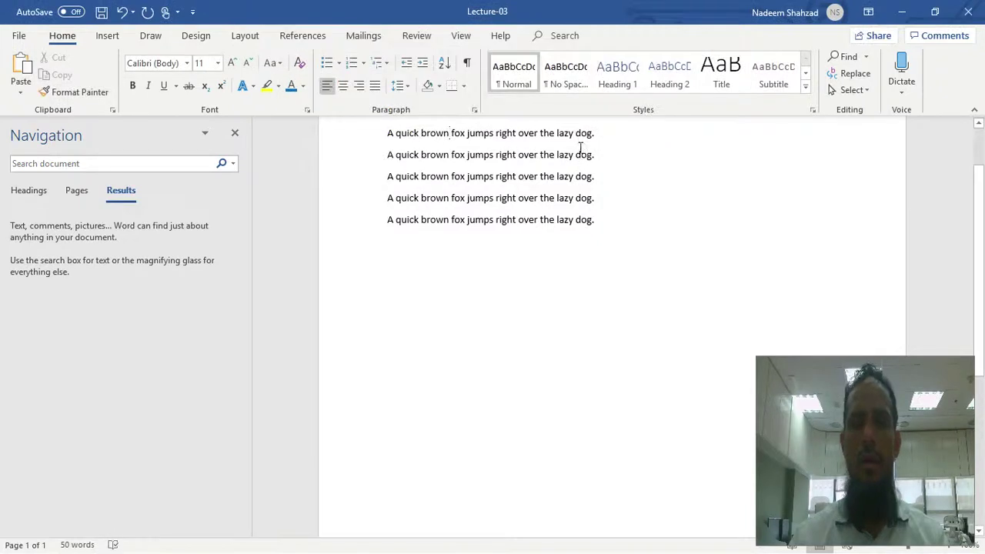
{"action": "left_click_drag", "start_coordinate": [578, 134], "coordinate": [591, 135]}
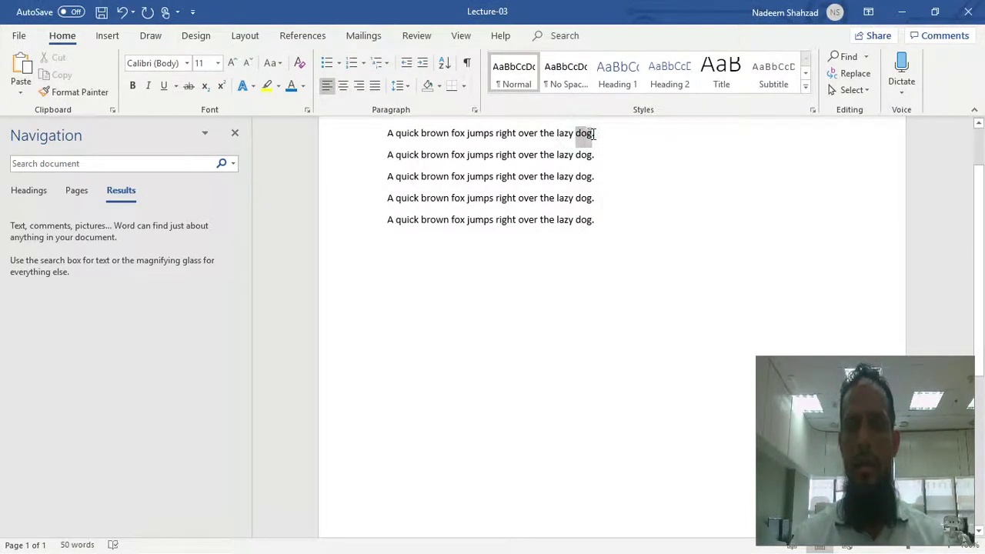
Step: Show the desktop to review the lesson's topic list, and return to the Lecture-03 document in Word
{"action": "left_click", "coordinate": [902, 17]}
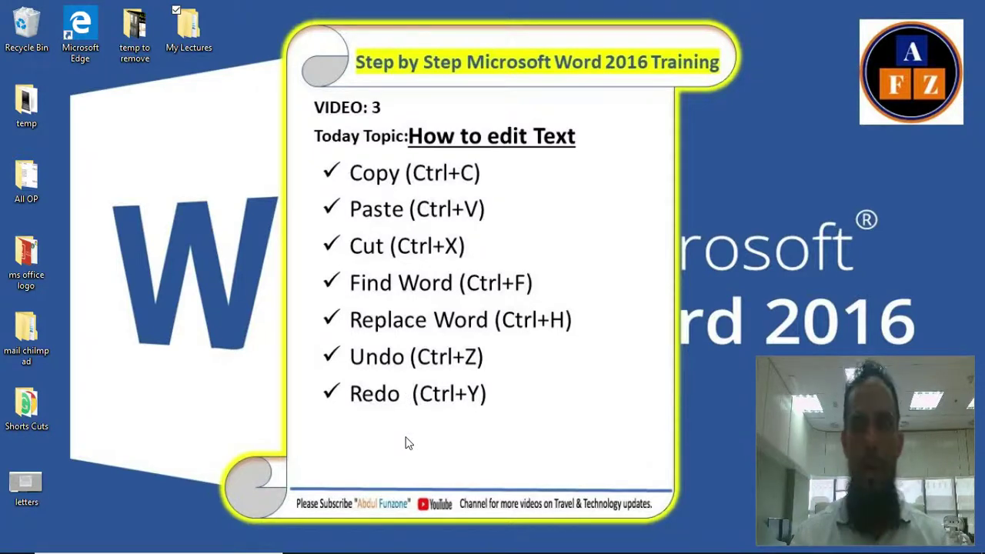
{"action": "mouse_move", "coordinate": [470, 550]}
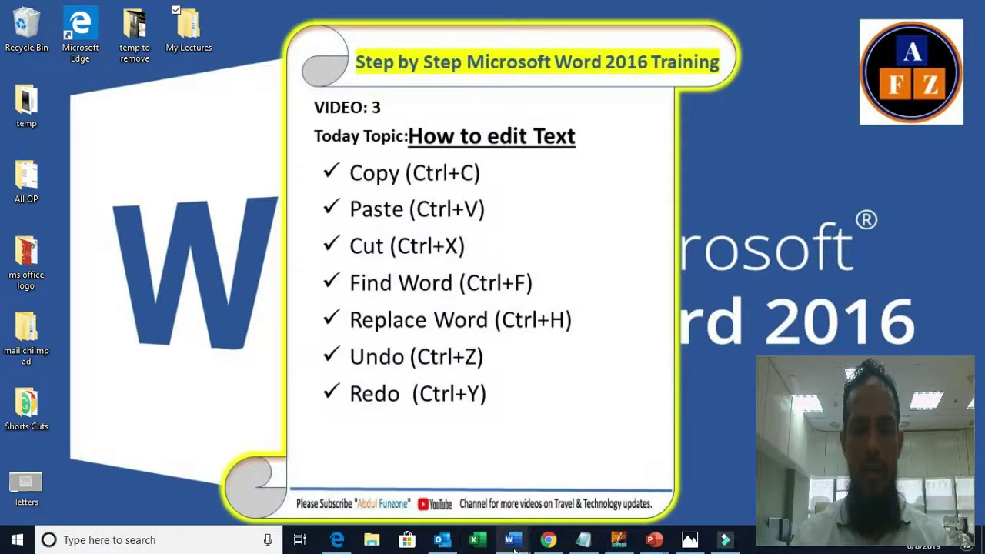
{"action": "mouse_move", "coordinate": [514, 545]}
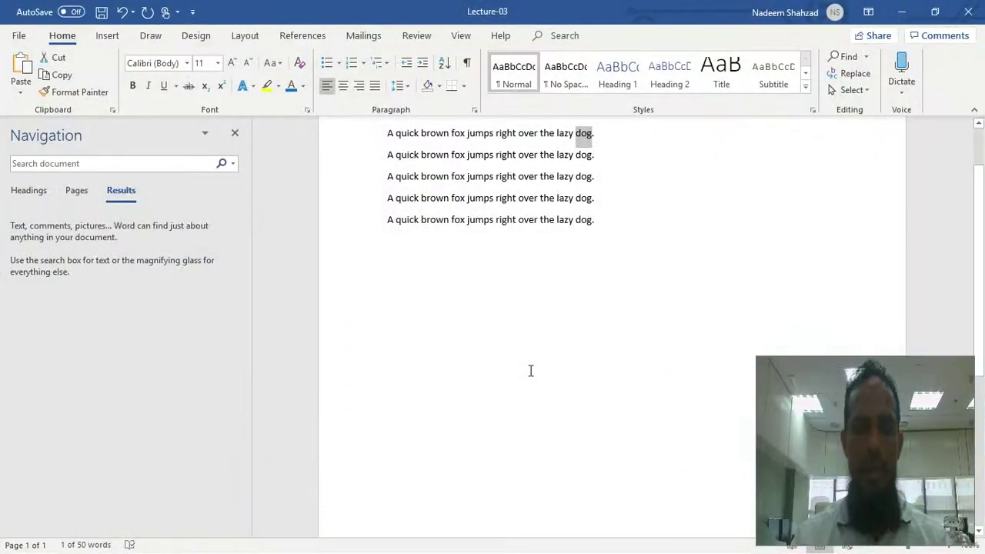
Step: Copy the last fox sentence and paste it below the list, leaving two blank lines between
{"action": "left_click_drag", "start_coordinate": [387, 220], "coordinate": [597, 227]}
{"action": "key", "text": "ctrl+c"}
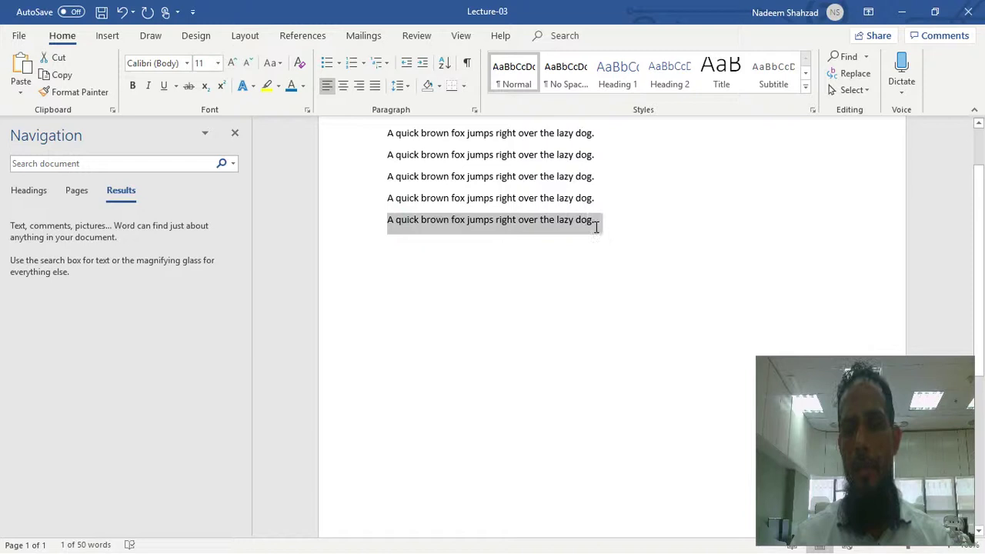
{"action": "key", "text": "Down"}
{"action": "key", "text": "Return"}
{"action": "key", "text": "Return"}
{"action": "key", "text": "ctrl+v"}
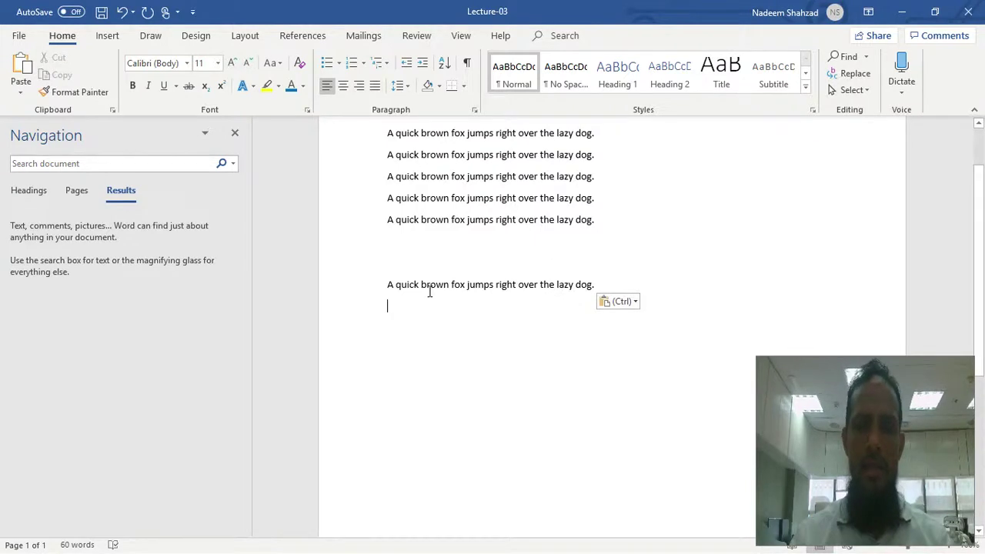
Step: Select the pasted fox sentence below the blank lines and undo the paste
{"action": "left_click", "coordinate": [386, 283]}
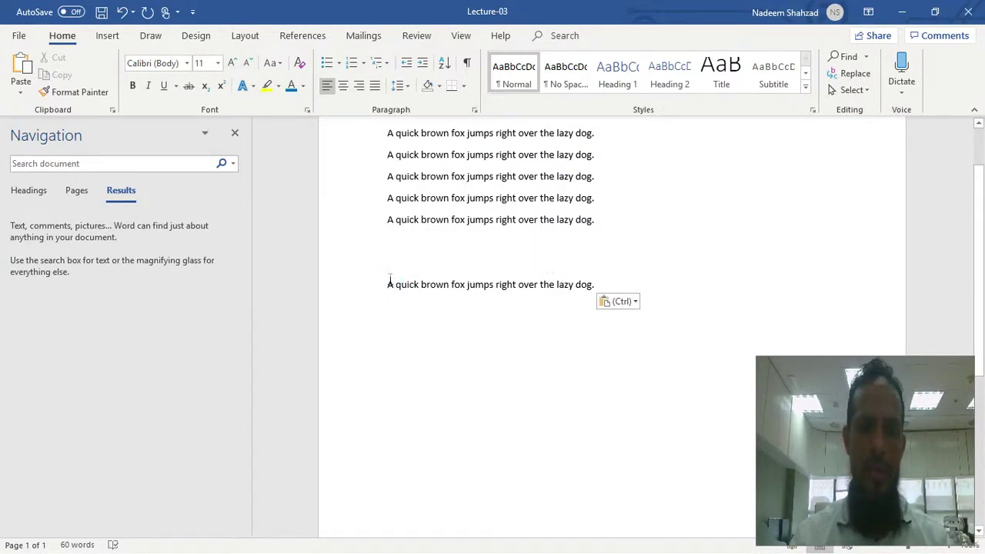
{"action": "left_click_drag", "start_coordinate": [388, 285], "coordinate": [600, 291]}
{"action": "key", "text": "super+c"}
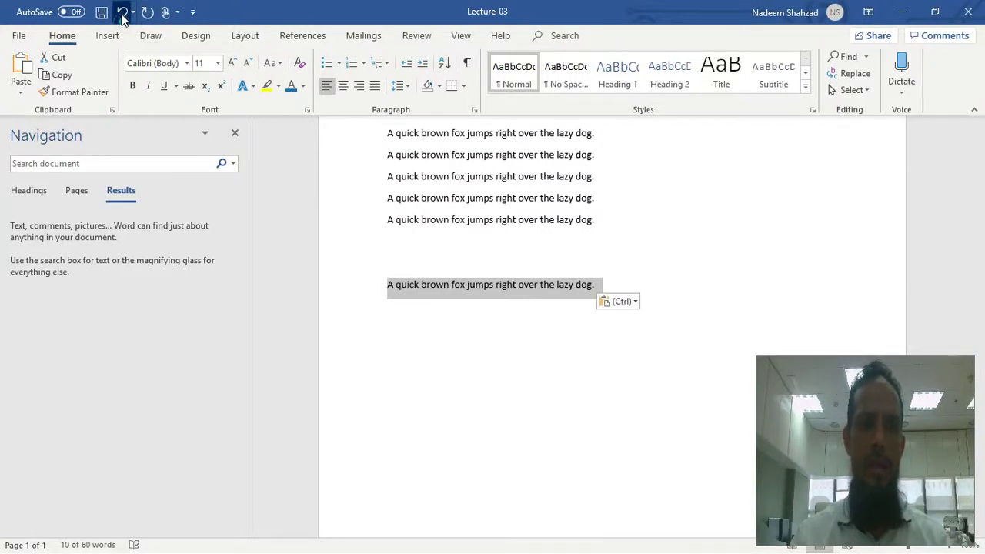
{"action": "left_click", "coordinate": [123, 13]}
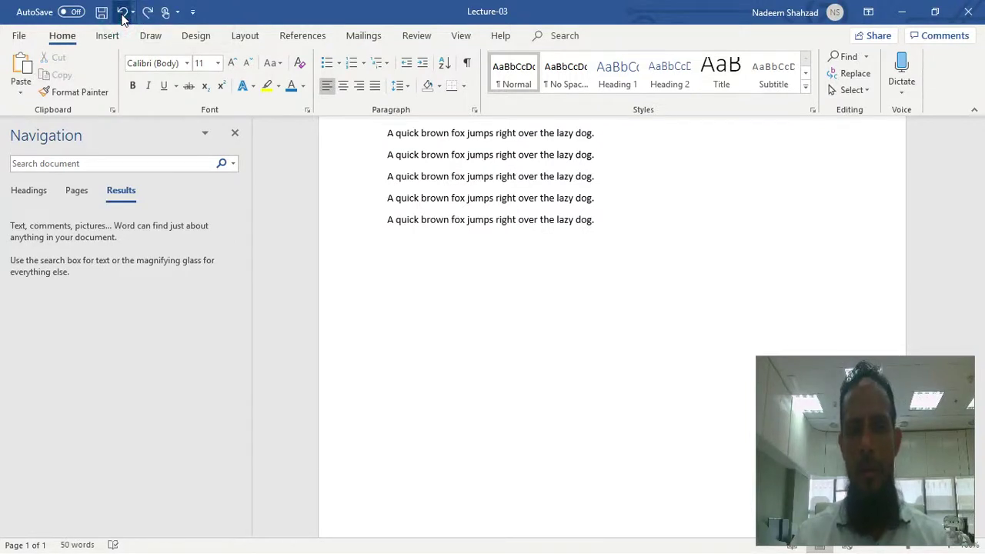
Step: Redo the paste of the fox sentence and repeat it twice more to add further copies
{"action": "left_click", "coordinate": [147, 14]}
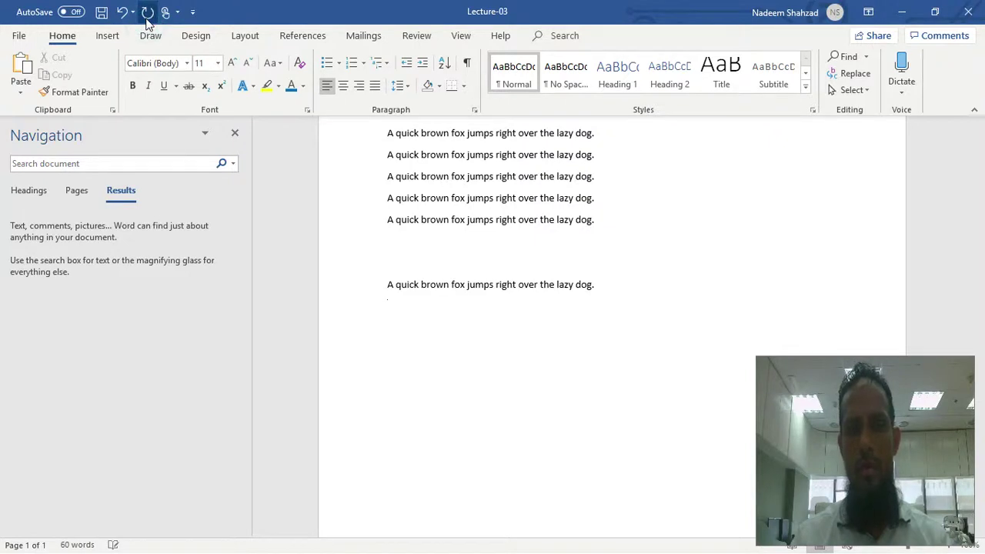
{"action": "left_click", "coordinate": [147, 14]}
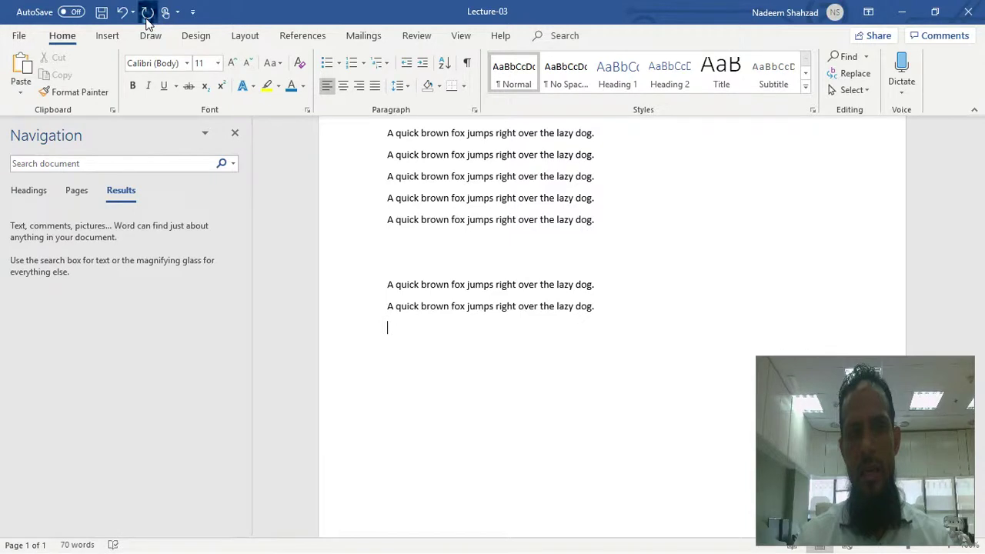
{"action": "left_click", "coordinate": [147, 14]}
Step: Undo the last three pastes of the fox sentence one after another
{"action": "left_click", "coordinate": [126, 14]}
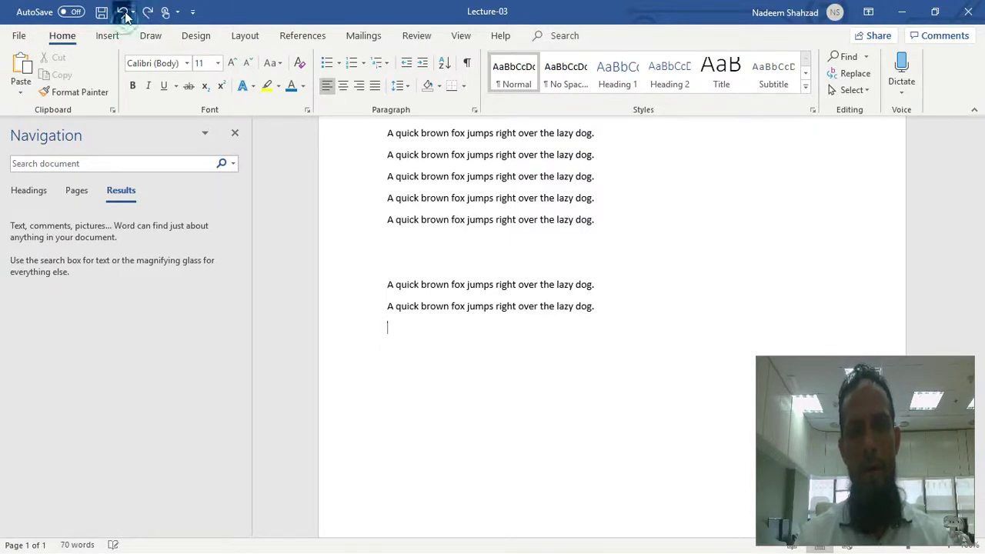
{"action": "left_click", "coordinate": [124, 12]}
{"action": "left_click", "coordinate": [124, 12]}
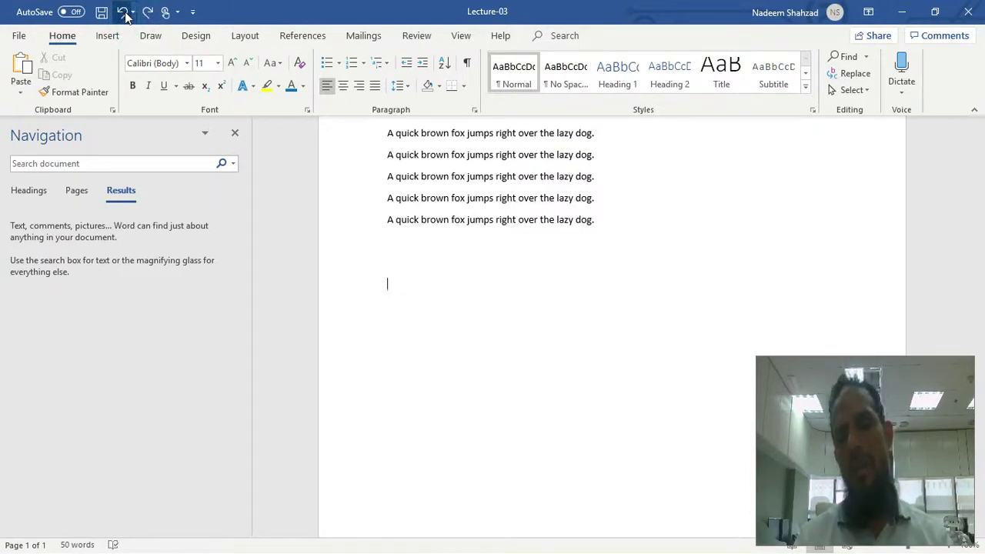